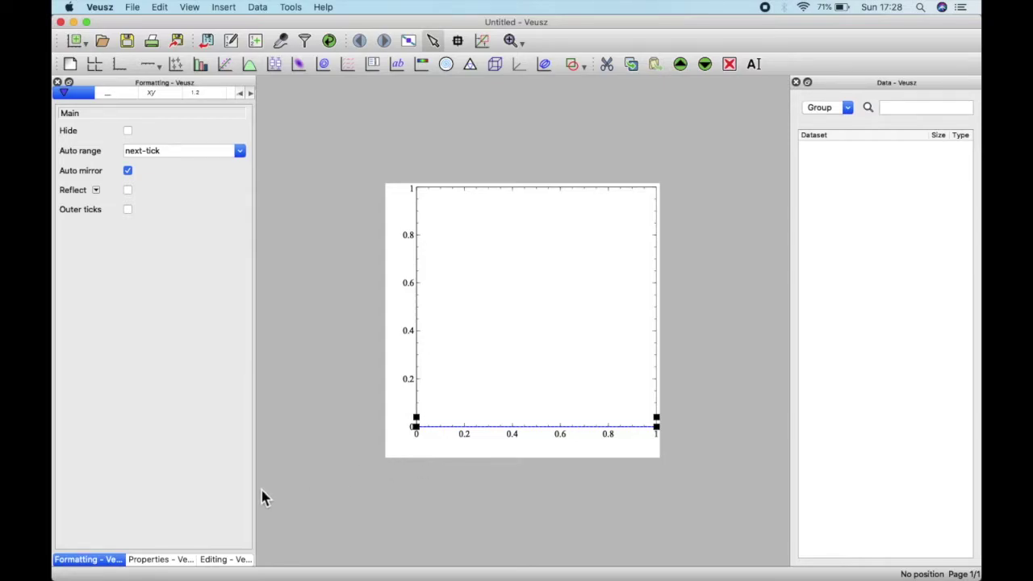
Show the axis formatting options for the new document's graph
click(157, 567)
Select axis x in the widget tree and enter 'Current' as its label
click(215, 568)
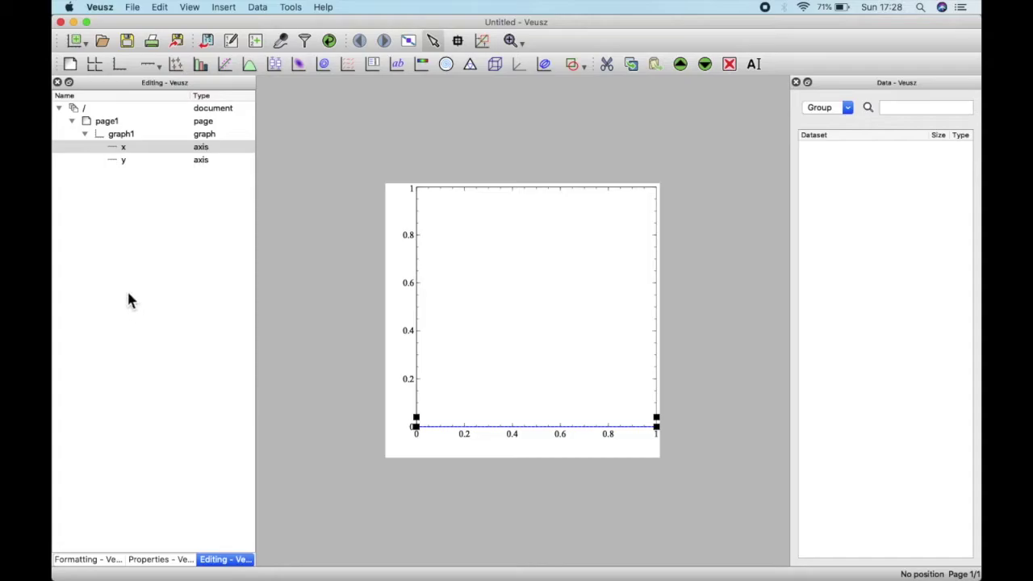
click(120, 135)
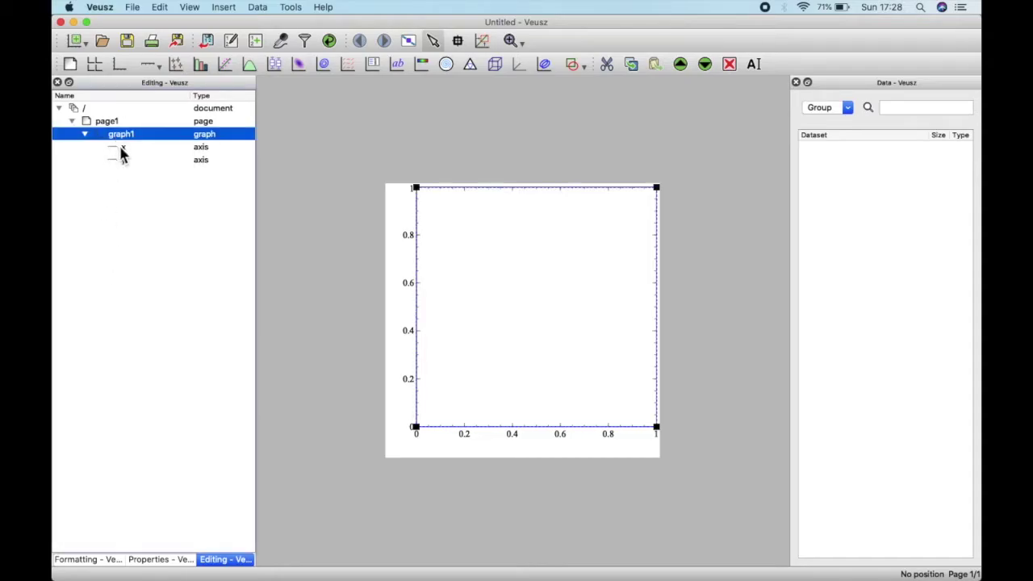
click(120, 148)
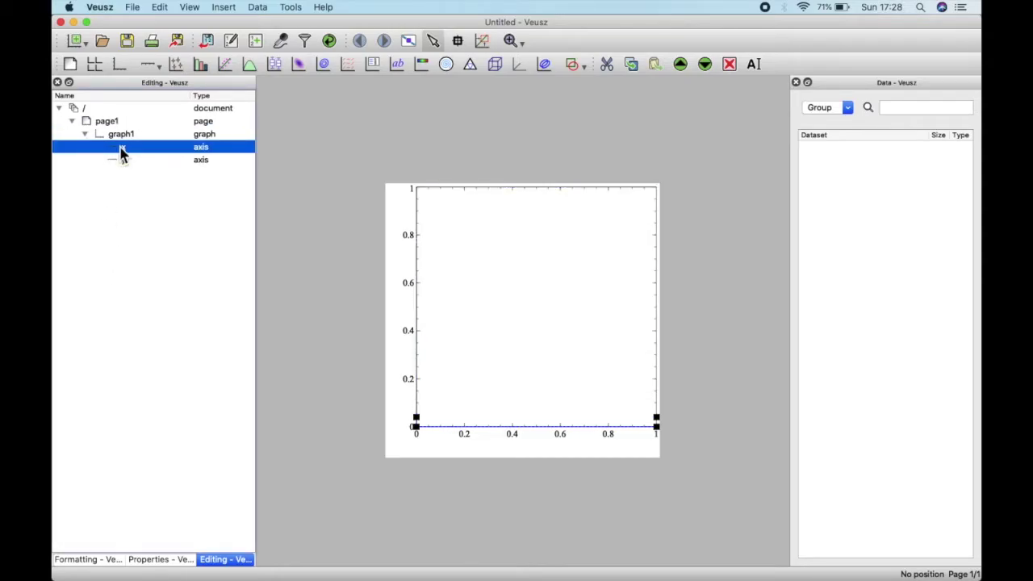
click(121, 163)
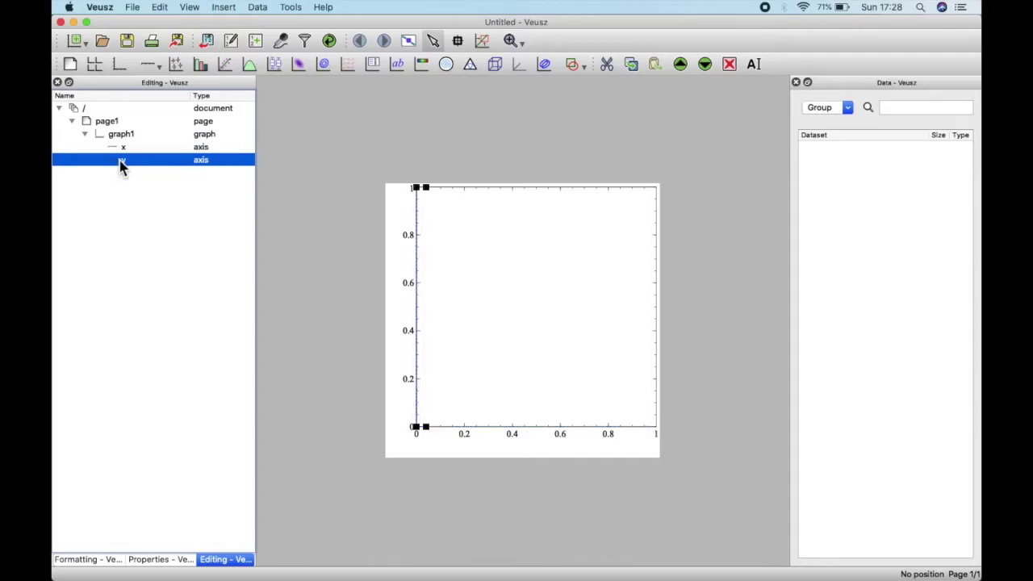
click(195, 150)
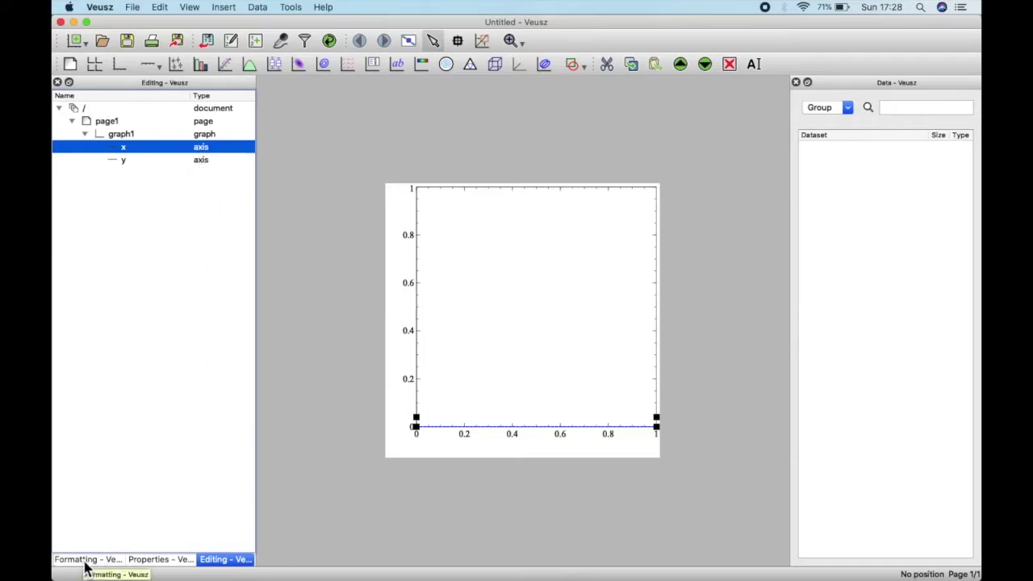
click(87, 565)
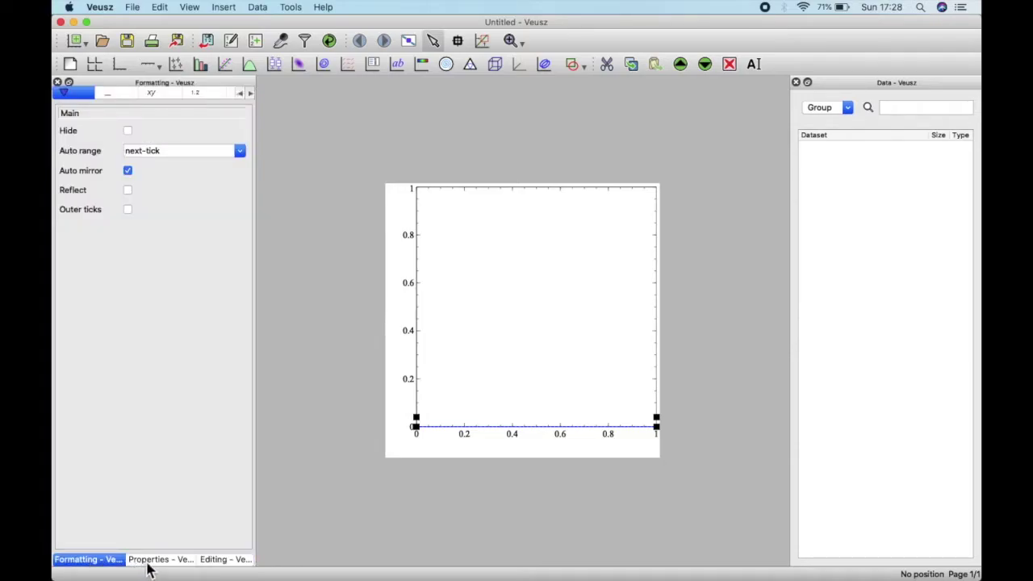
click(150, 563)
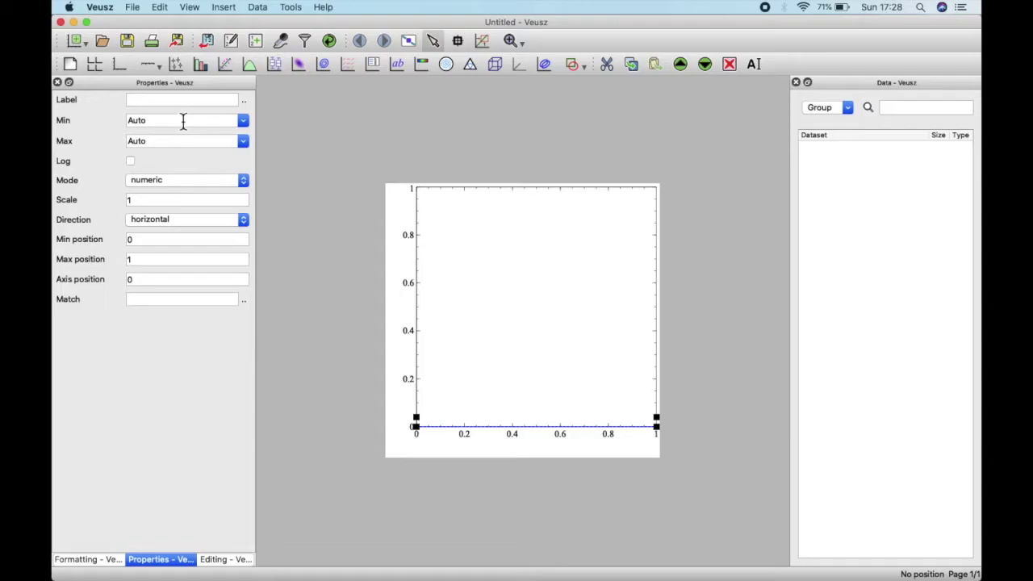
click(181, 101)
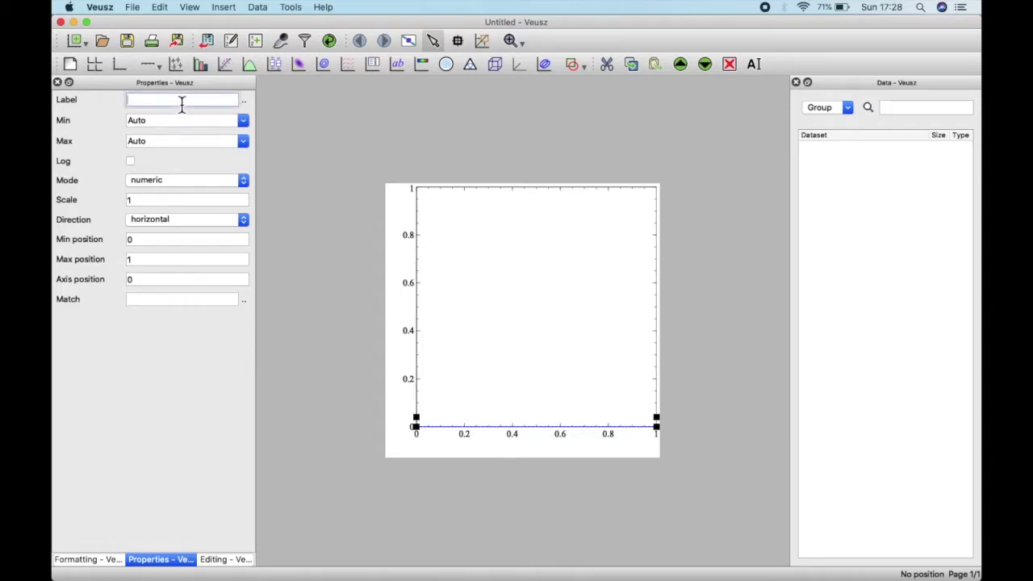
text(Current)
click(218, 560)
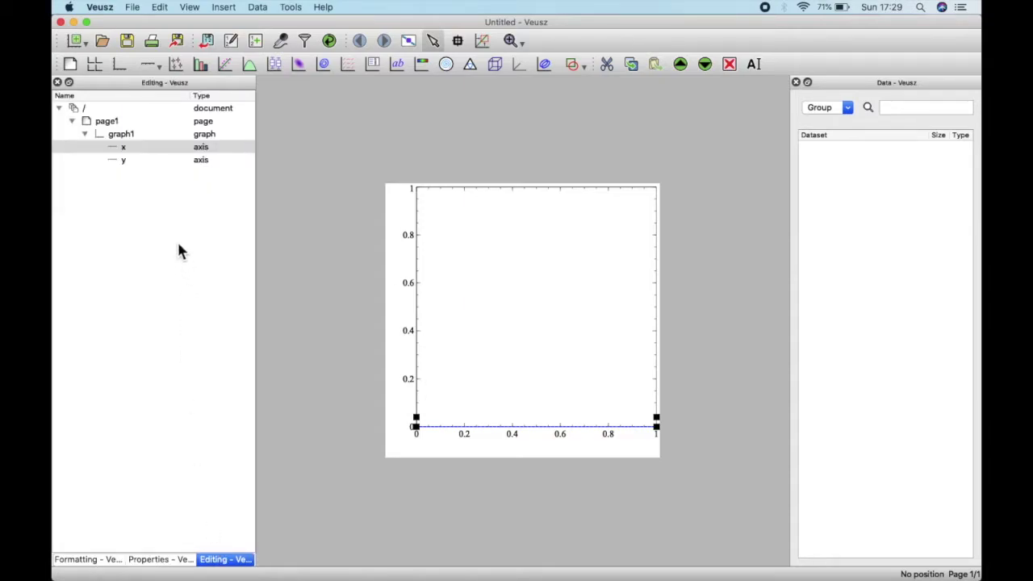
Select axis y and enter 'Voltage' in its Label property
click(203, 162)
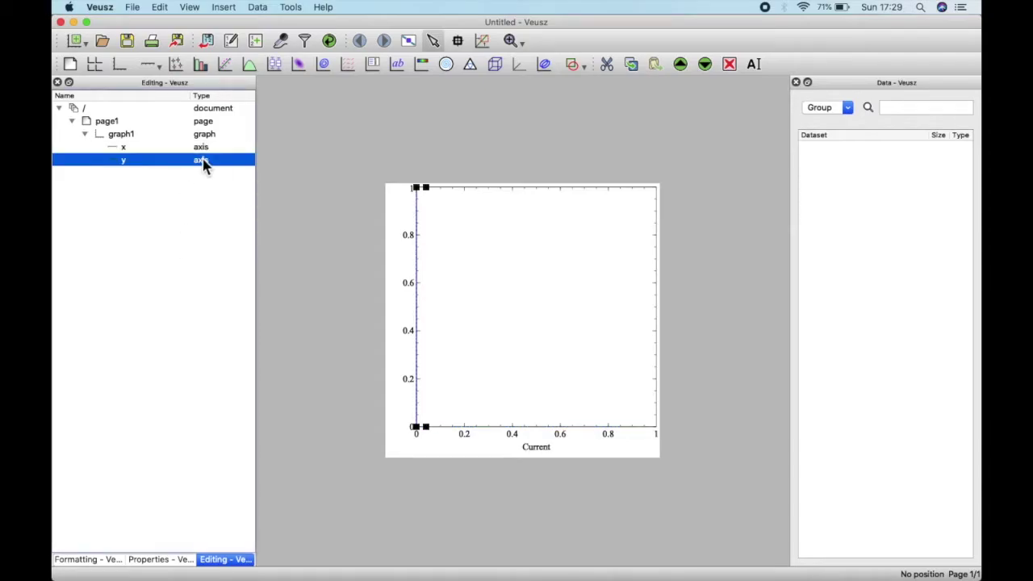
click(554, 463)
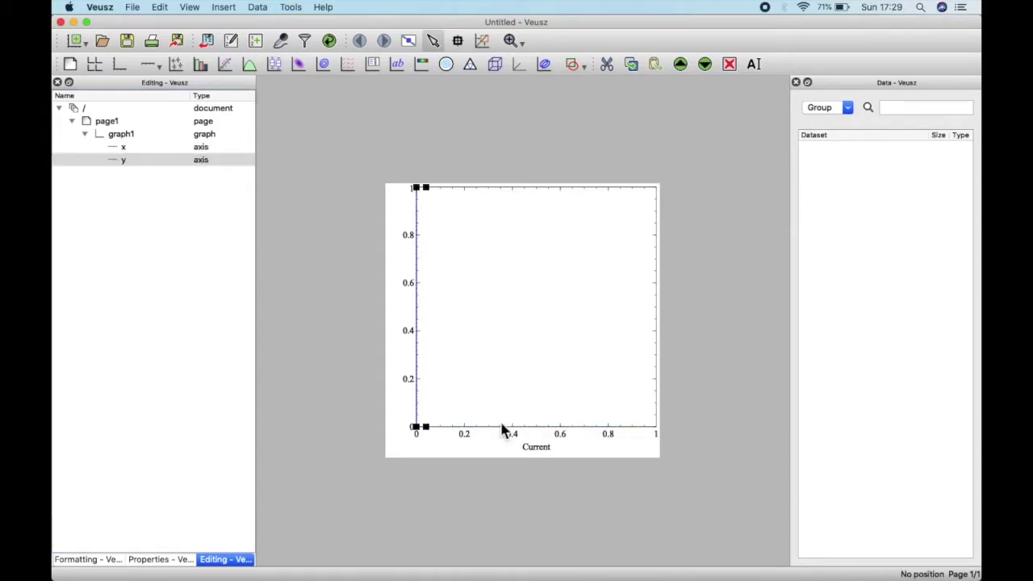
click(205, 162)
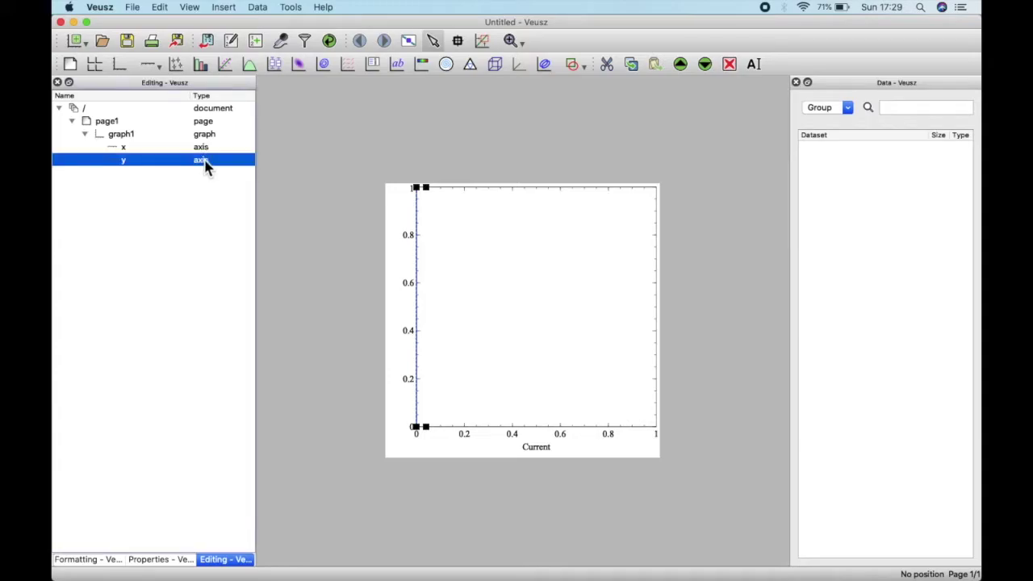
click(101, 559)
click(150, 560)
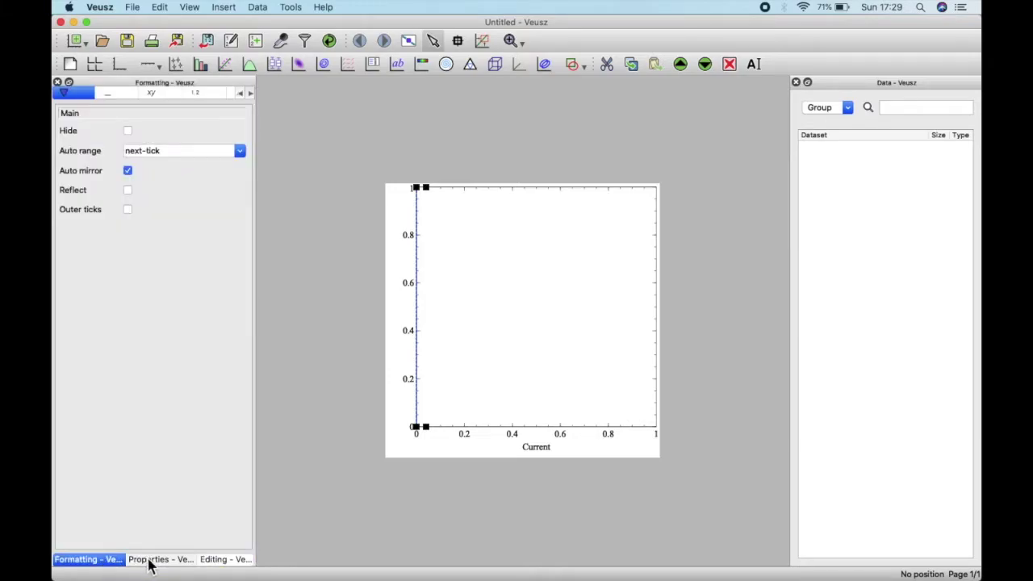
click(175, 99)
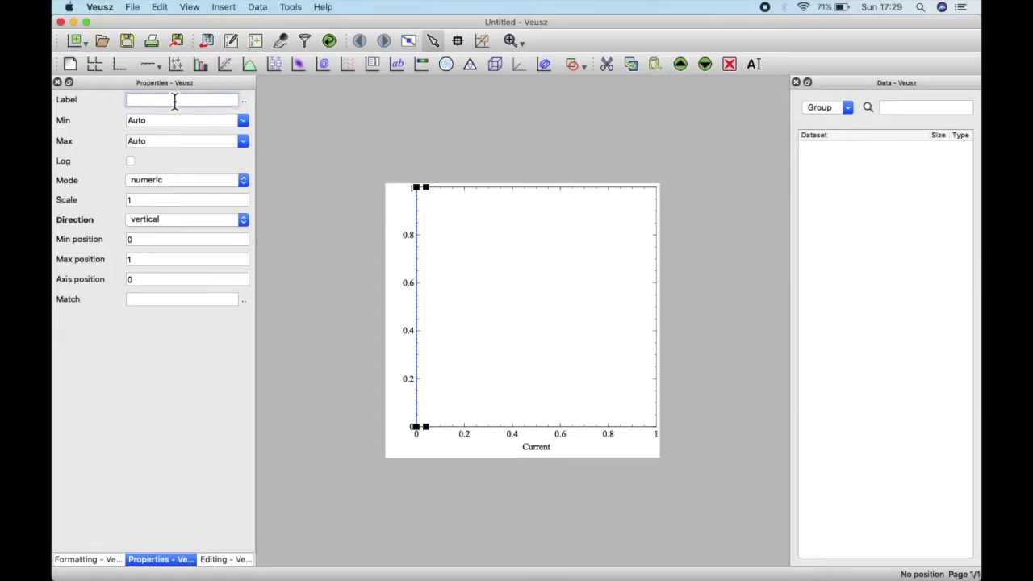
text(Voltage)
click(401, 351)
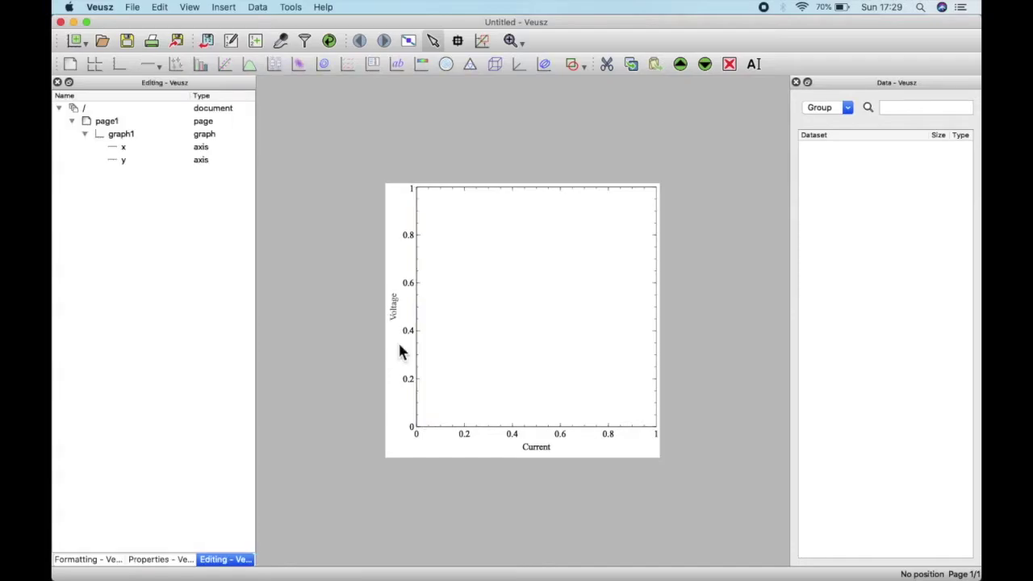
click(493, 319)
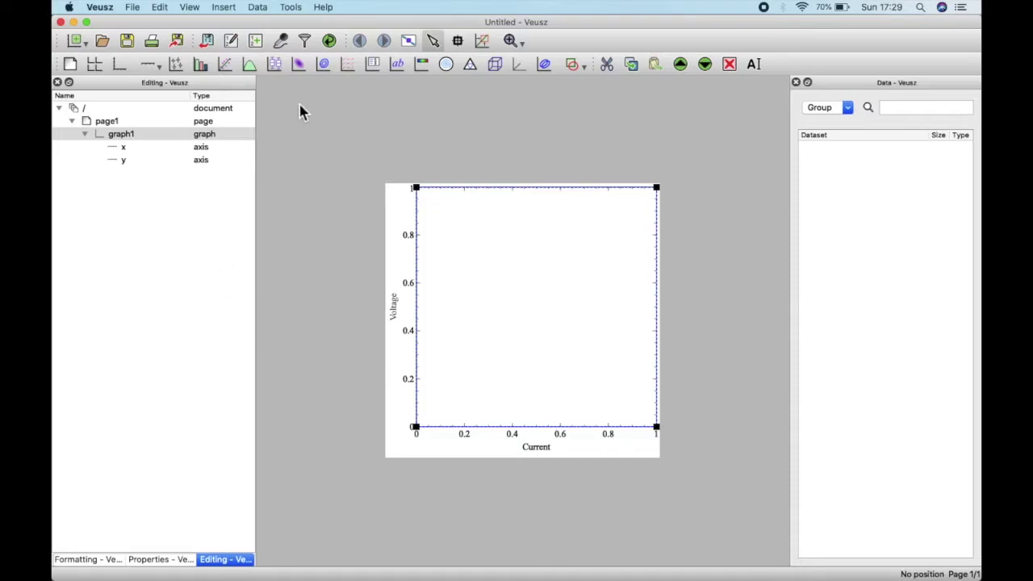
Open the Data Editor and create a new numerical dataset from the New list
click(231, 40)
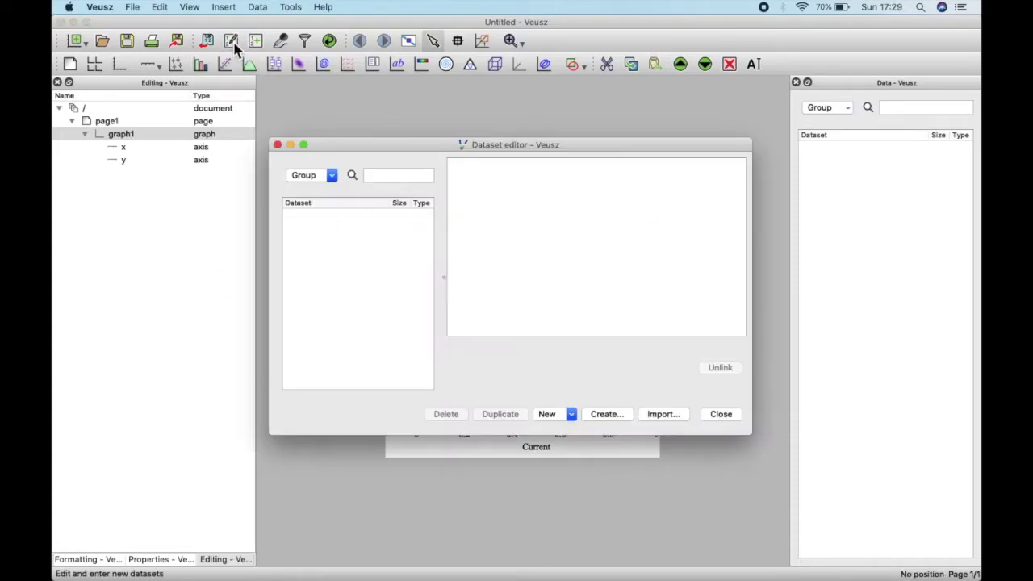
click(278, 145)
click(258, 7)
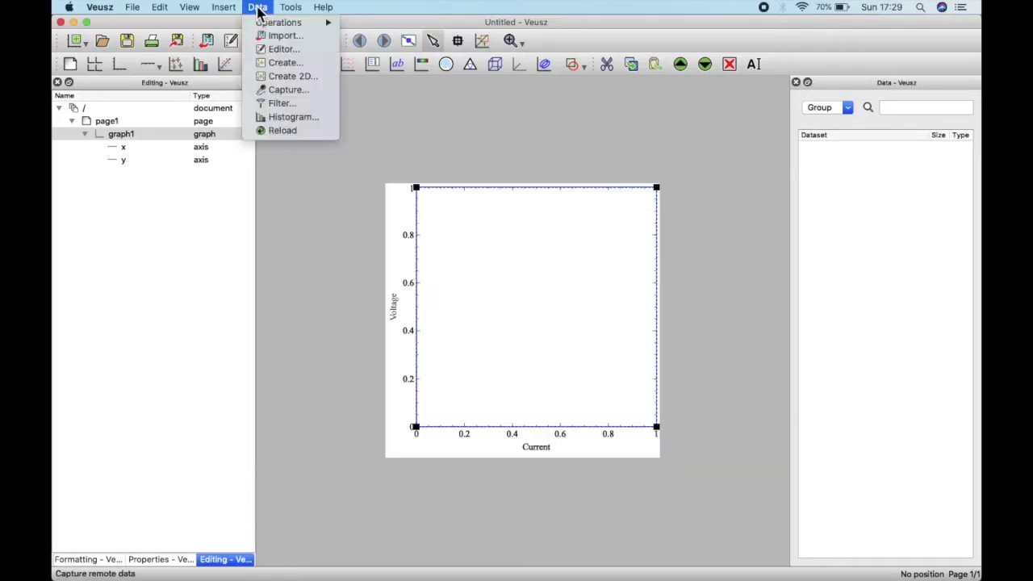
click(267, 49)
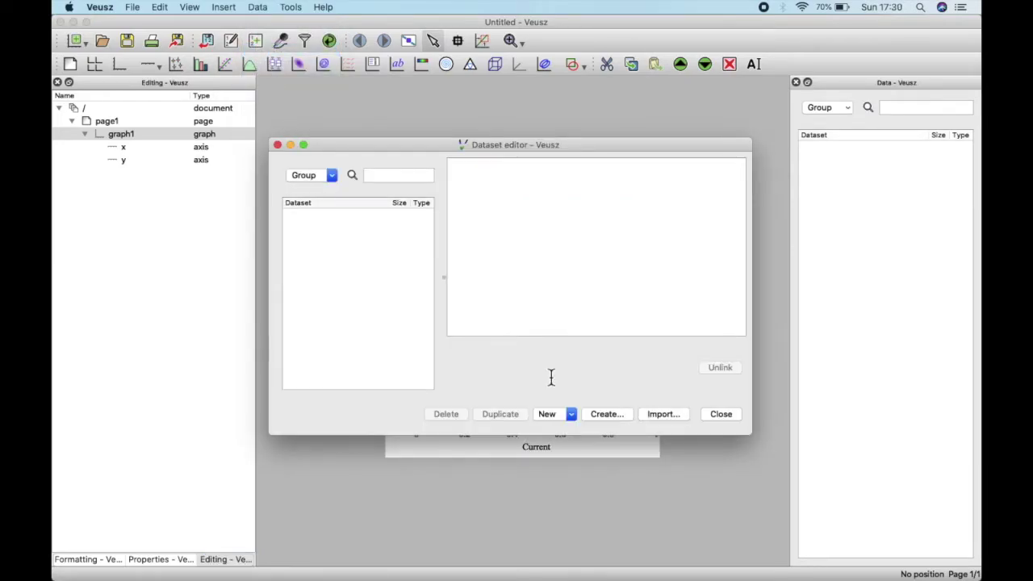
click(574, 417)
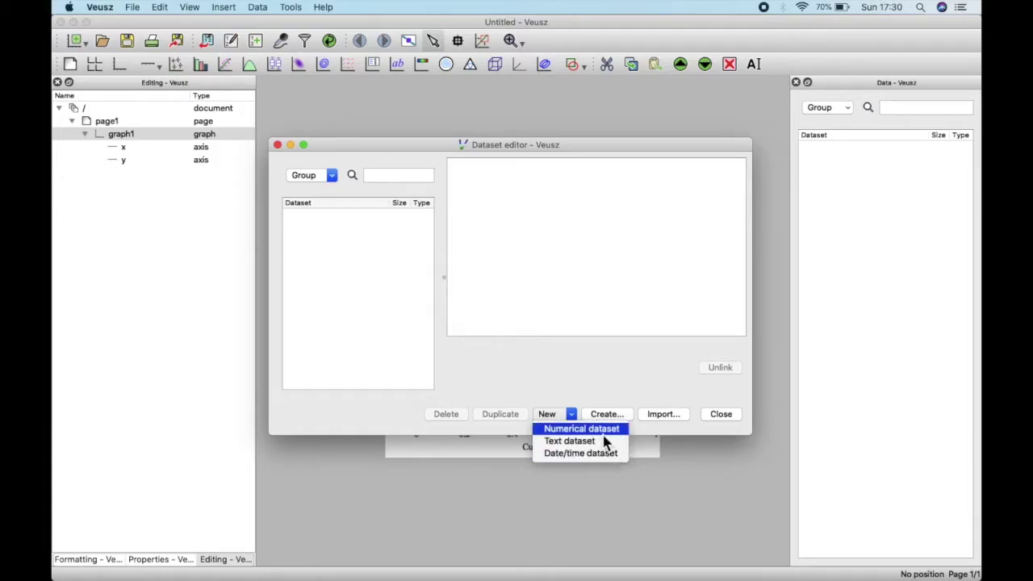
click(602, 432)
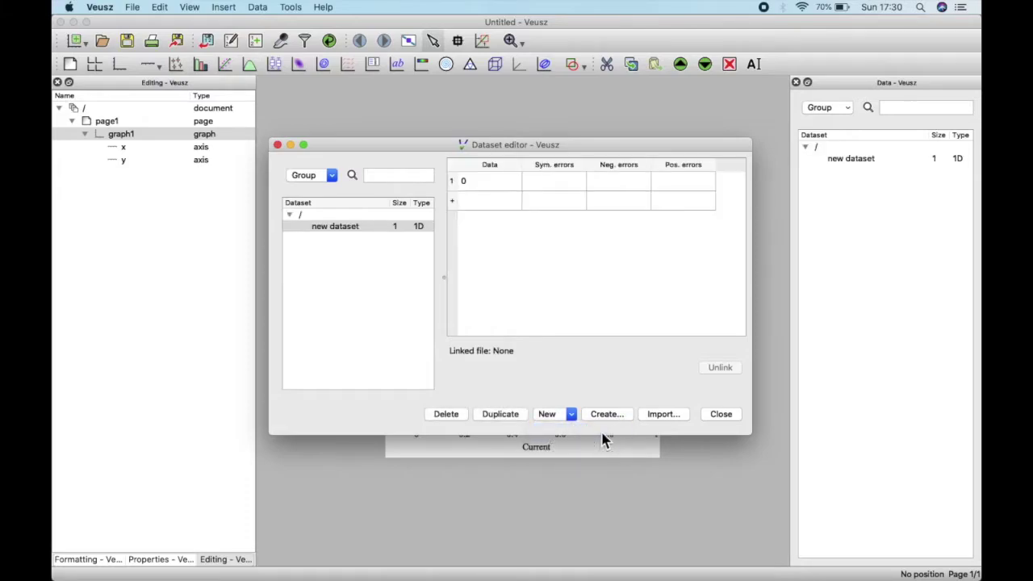
Rename the new dataset to 'Current'
click(349, 233)
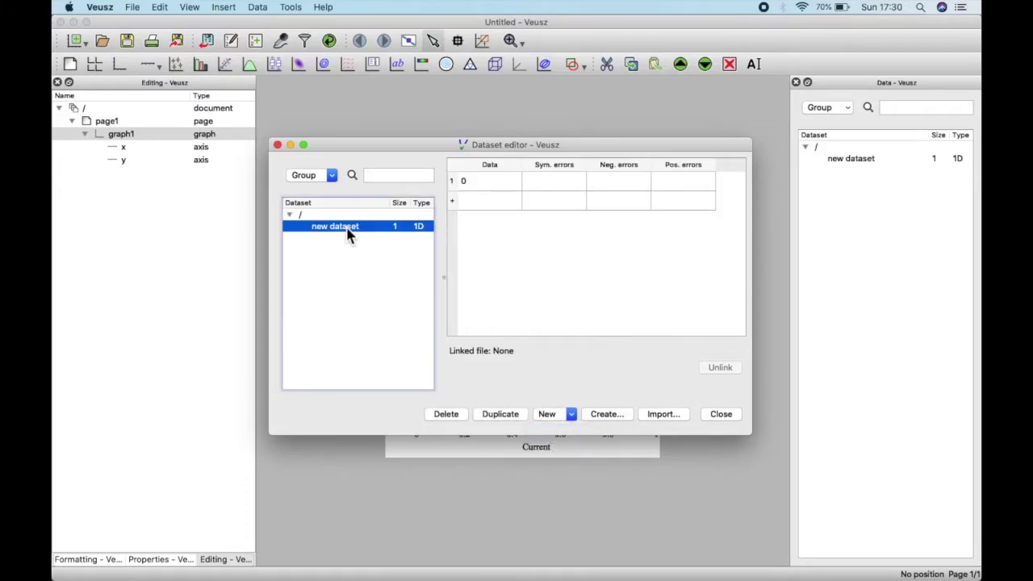
double_click(349, 231)
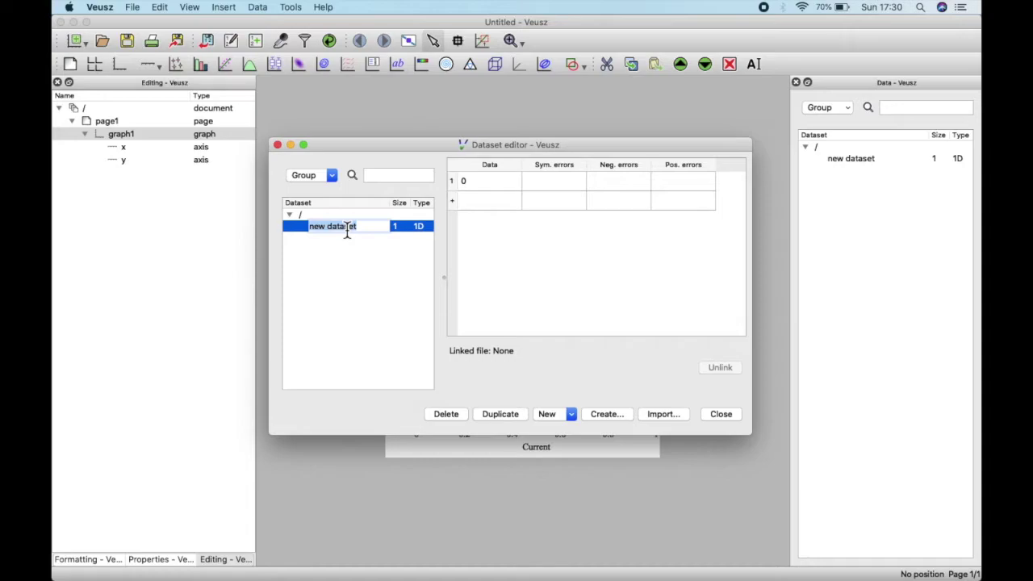
text(Current)
key(Return)
Enter the Current data values 1, 2, 3, 4 and 5
click(337, 229)
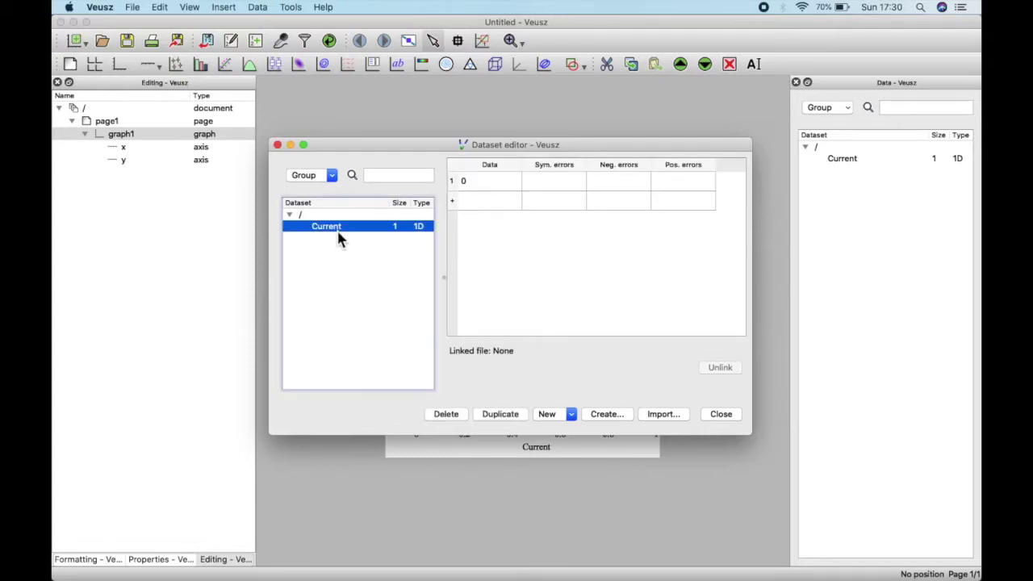
double_click(483, 181)
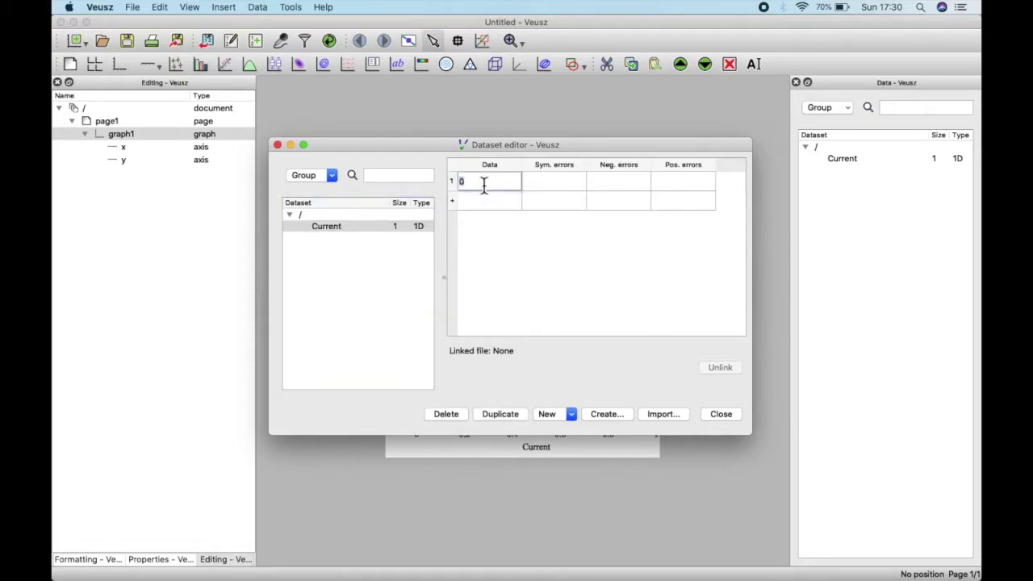
text(1)
double_click(485, 201)
text(2)
click(454, 208)
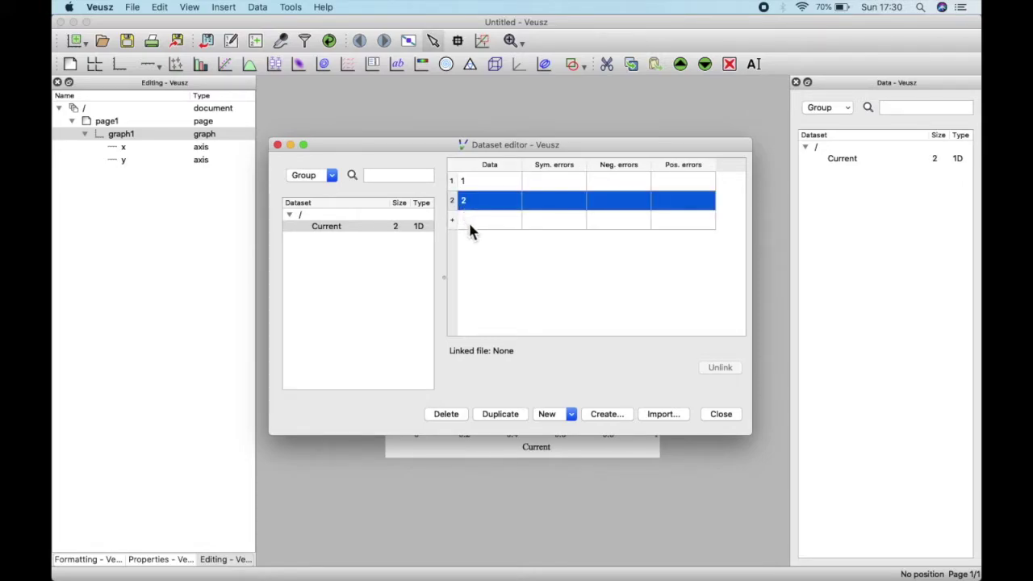
click(468, 220)
text(3)
click(454, 221)
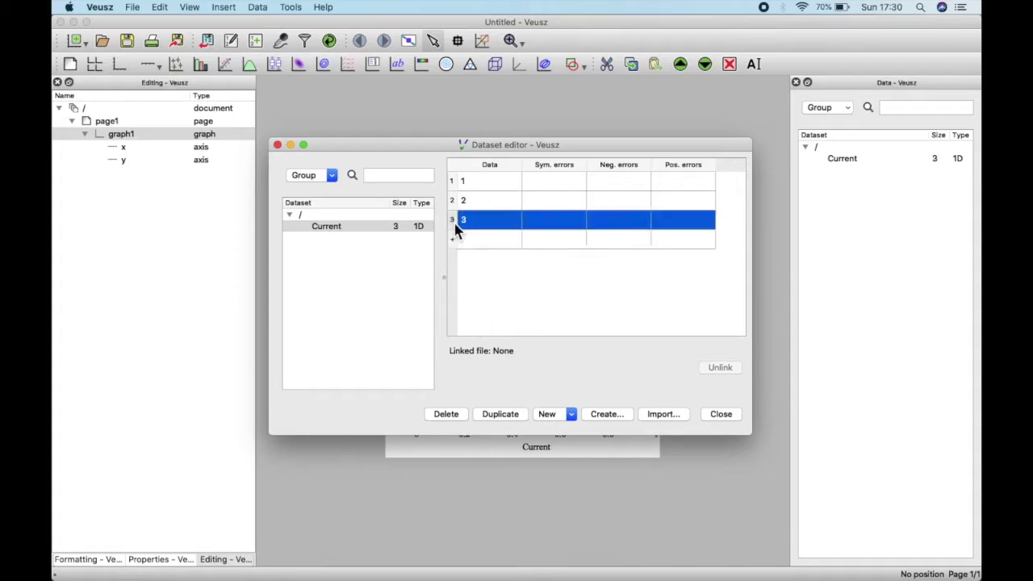
click(476, 241)
text(4)
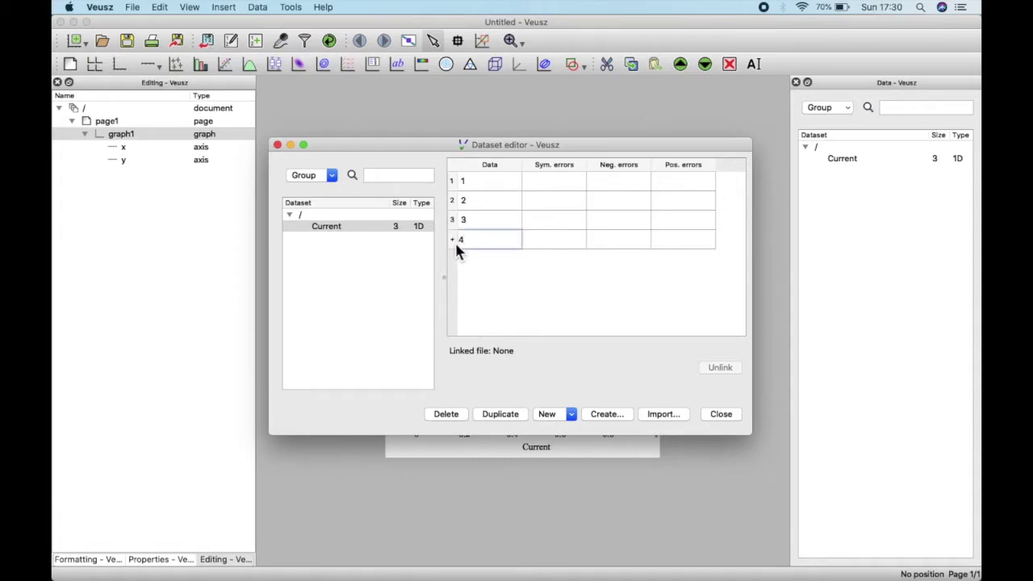
click(454, 240)
click(477, 260)
text(5)
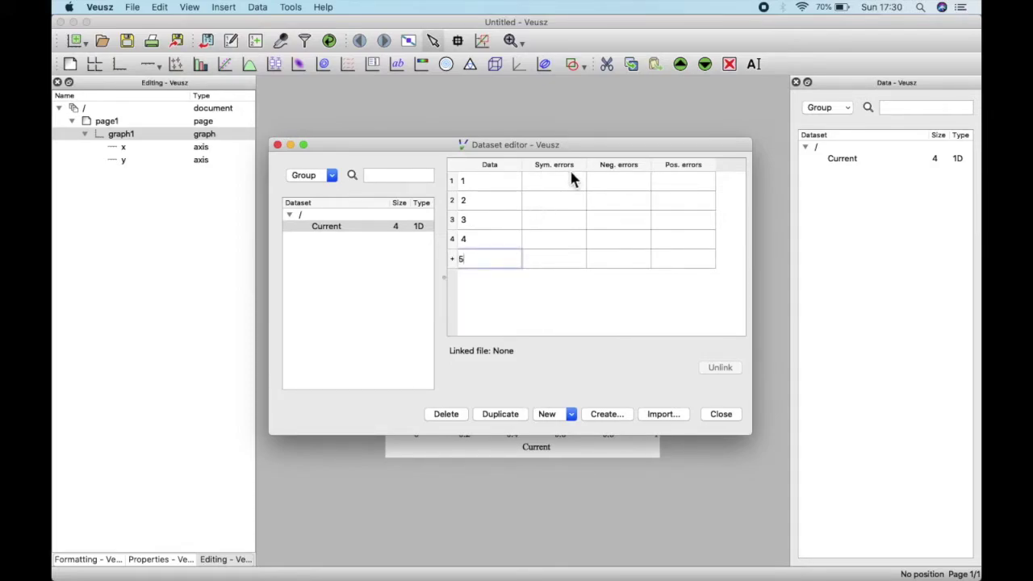
key(Return)
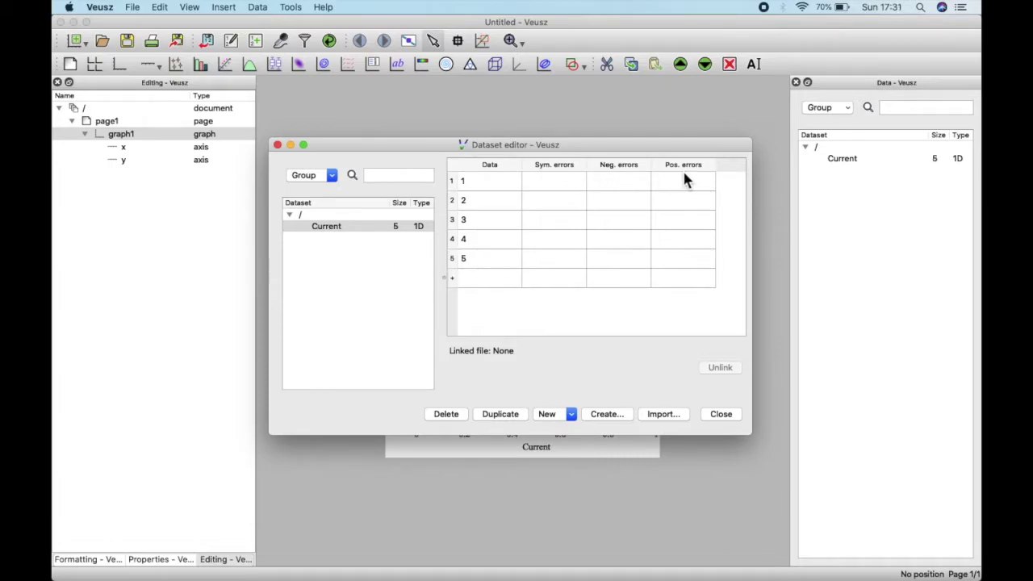
Give all five Current points a symmetric error of 0.1
click(571, 188)
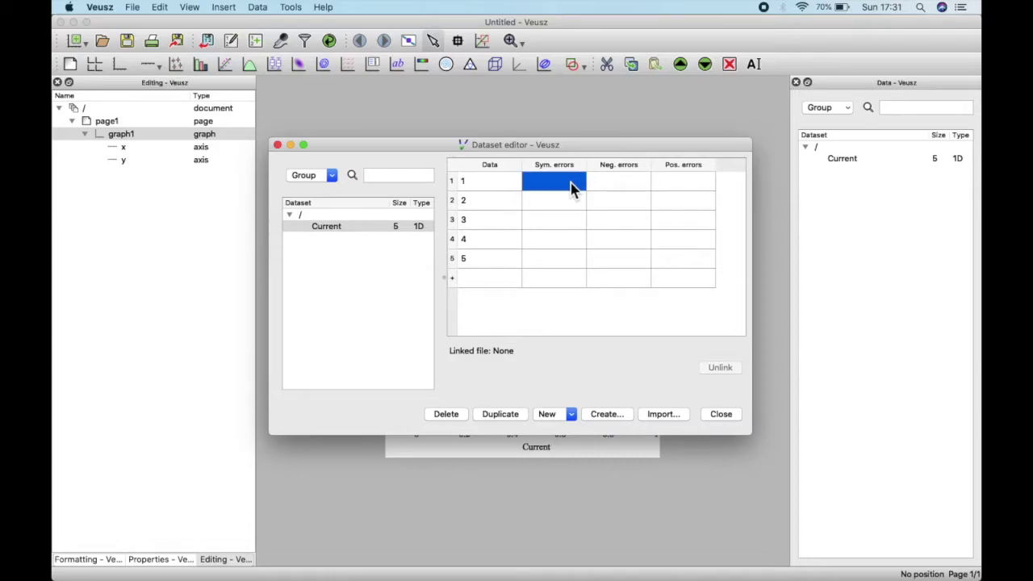
text(0.1)
drag(539, 182, 519, 184)
key(super+c)
click(541, 200)
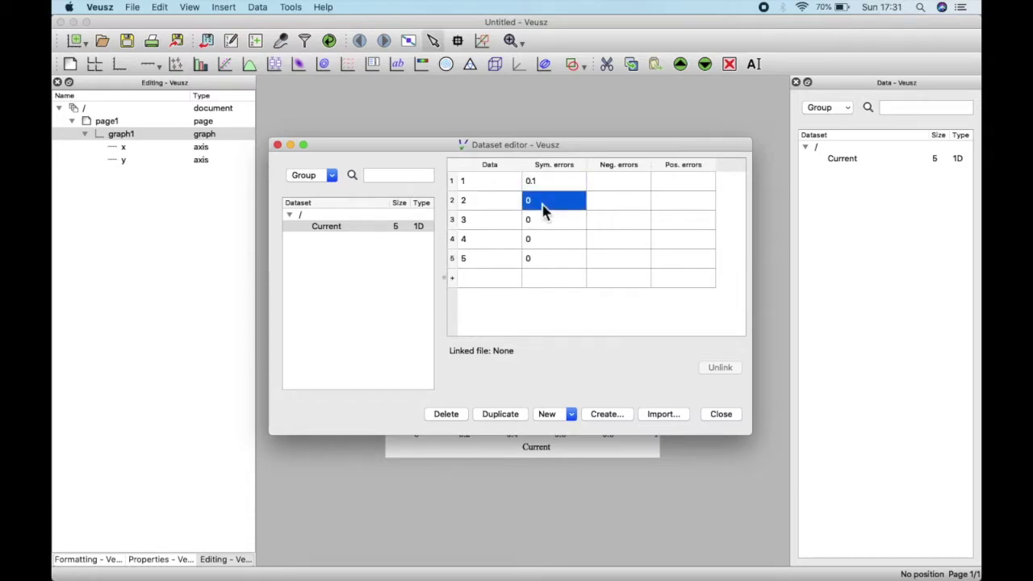
click(545, 226)
double_click(545, 202)
text(0.1)
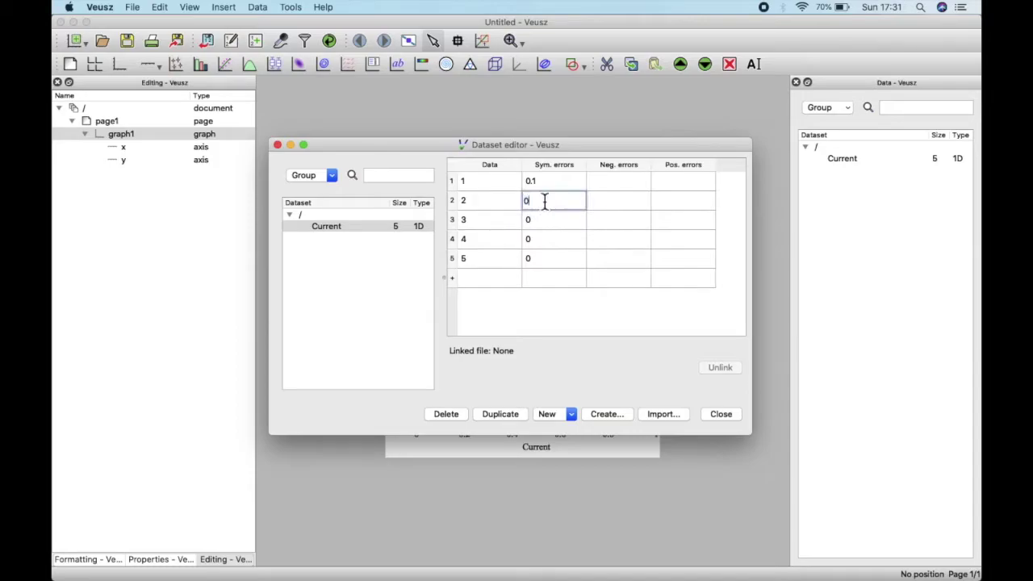
click(550, 221)
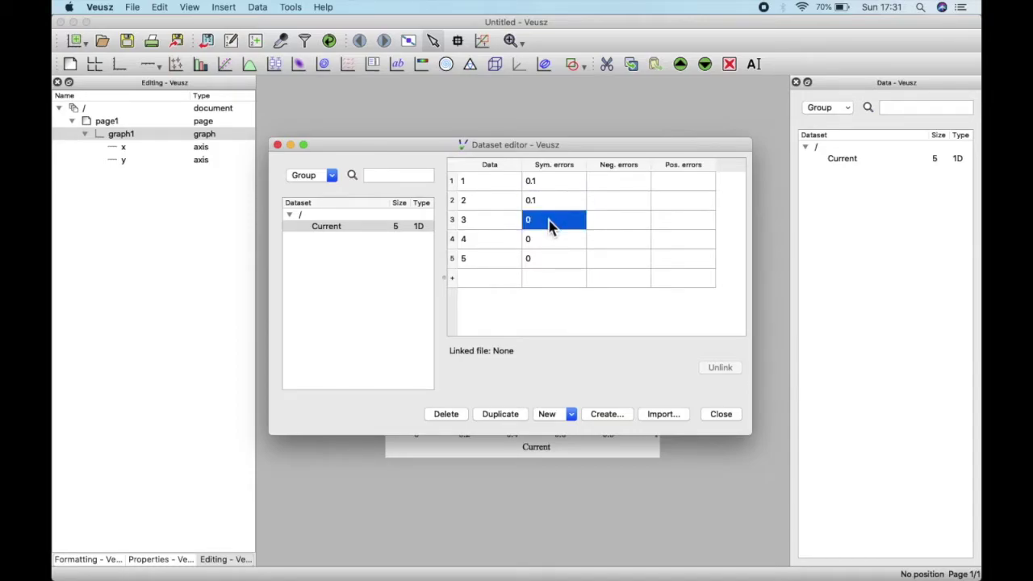
double_click(549, 221)
text(0.1)
double_click(552, 242)
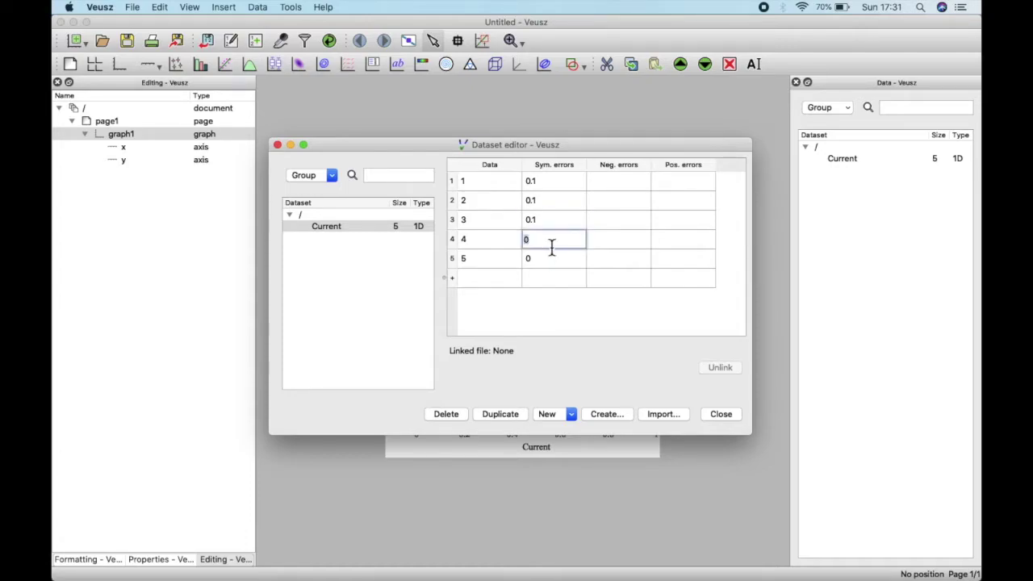
text(0.1)
double_click(554, 259)
text(0.1)
Create another numerical dataset and begin naming it 'Voltage'
click(571, 414)
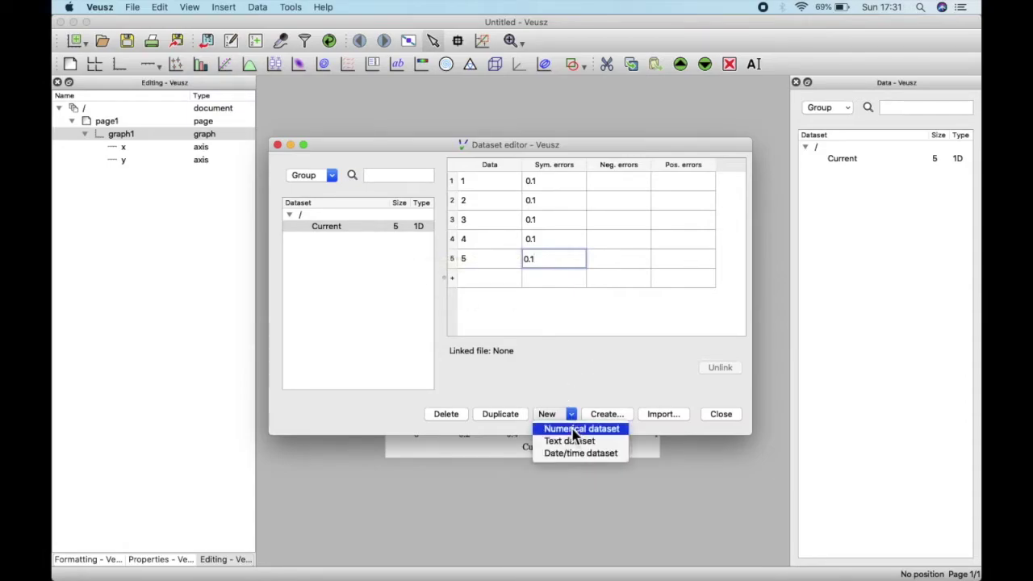
click(575, 430)
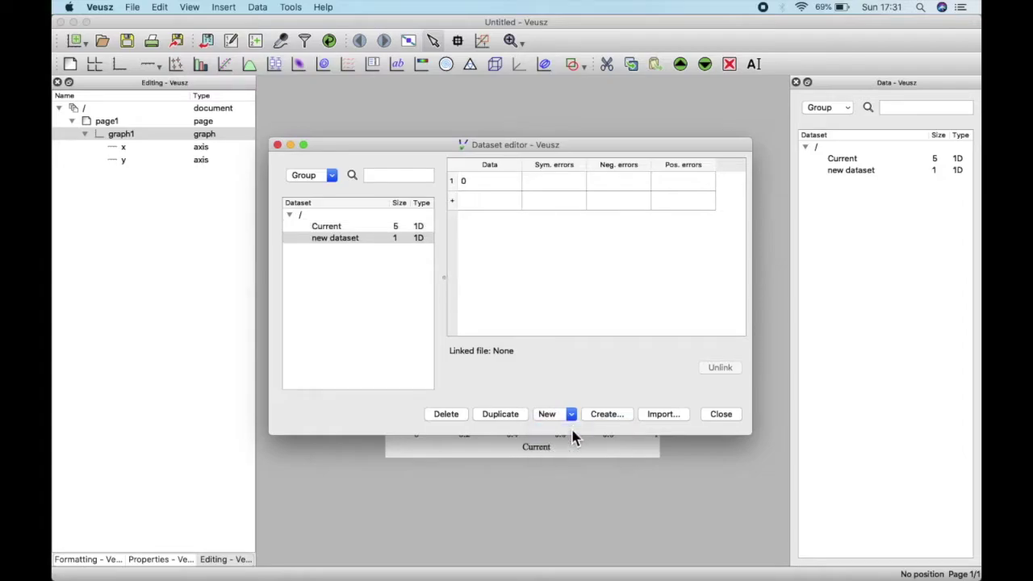
double_click(350, 238)
text(Voltage)
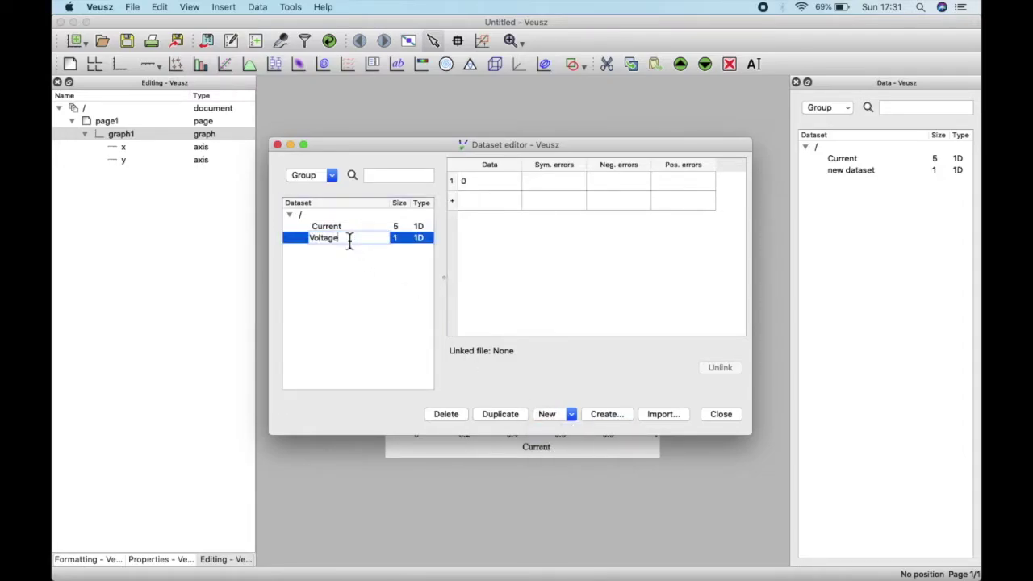
Confirm the name Voltage and enter values 2, 4, 8 and 10, correcting a mistyped 6
key(Return)
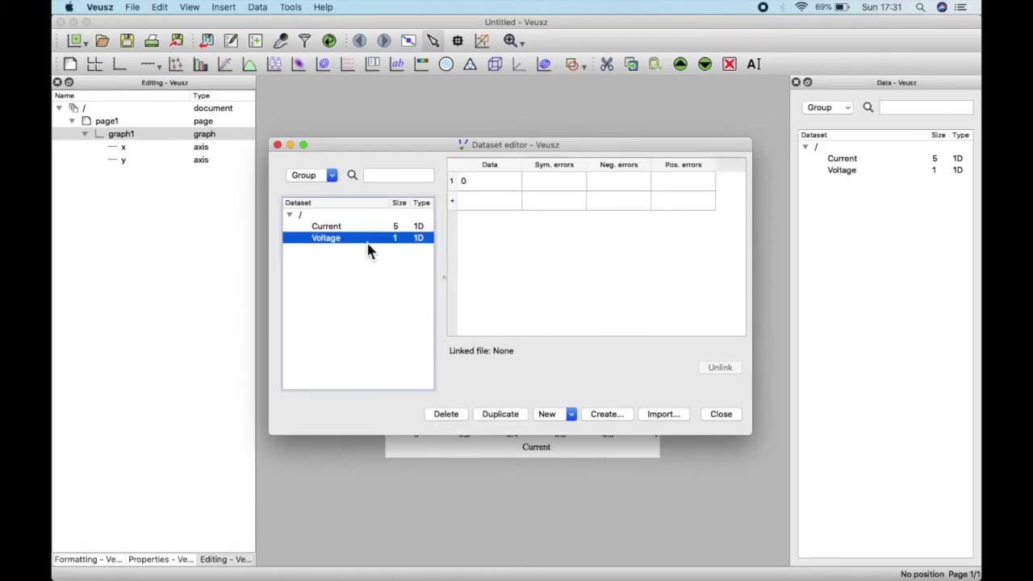
click(502, 181)
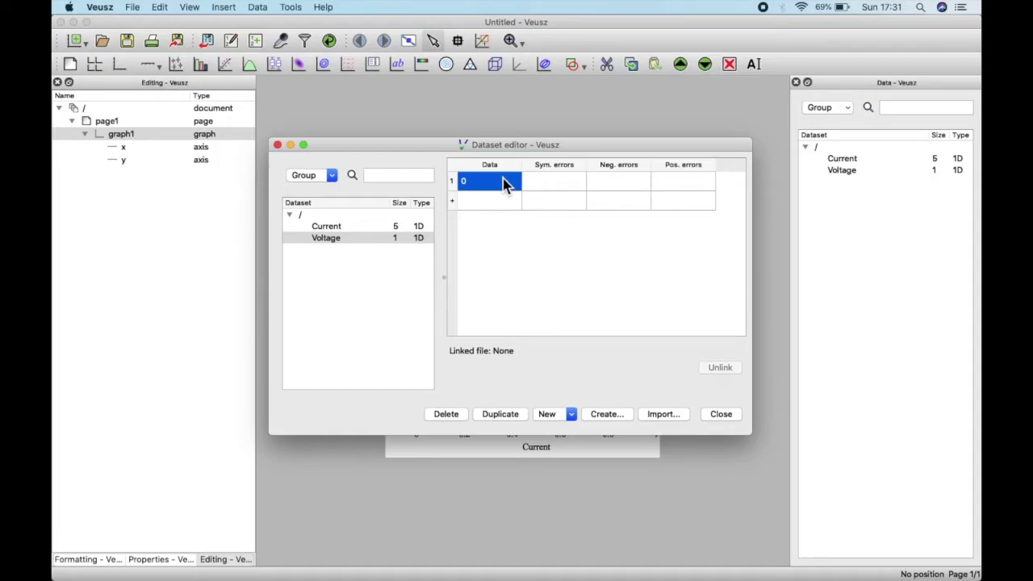
text(2)
click(493, 199)
text(4)
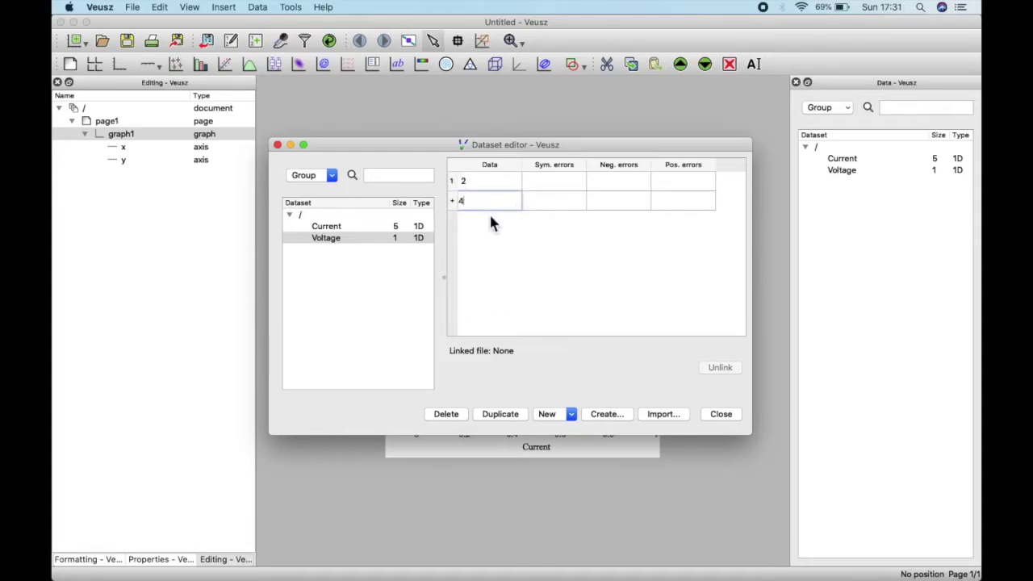
click(453, 203)
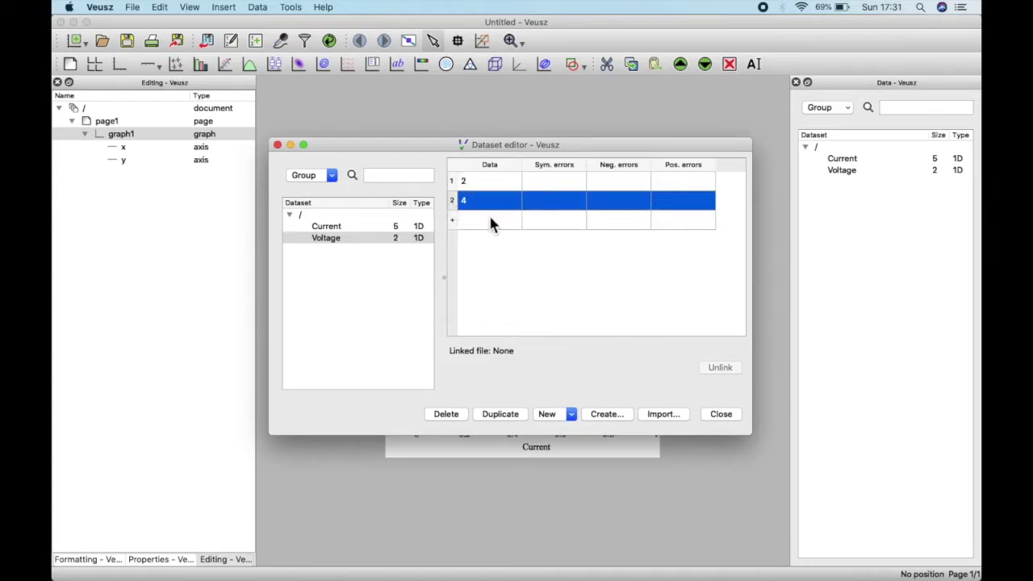
click(490, 219)
text(6)
click(456, 223)
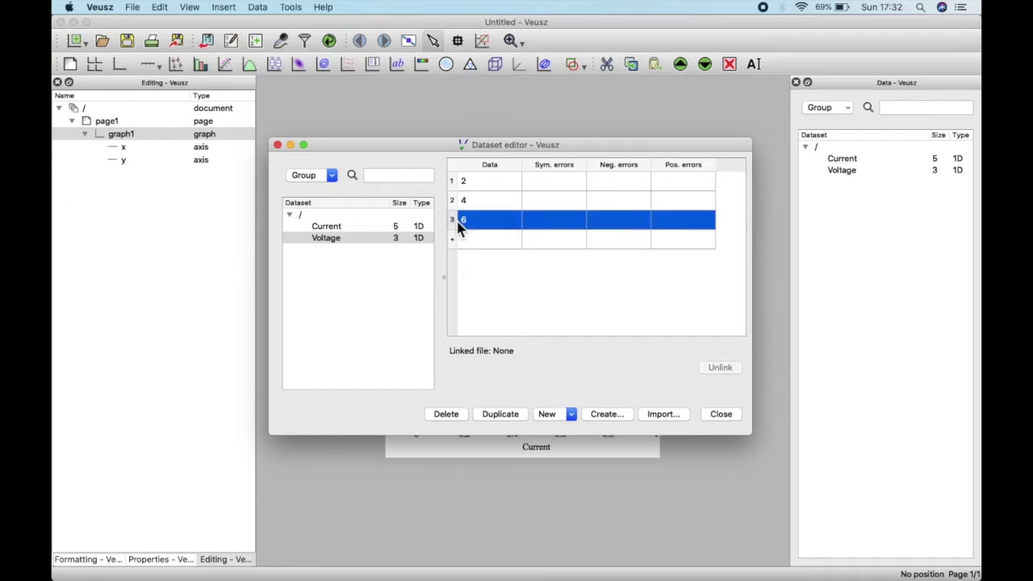
text(8)
click(455, 244)
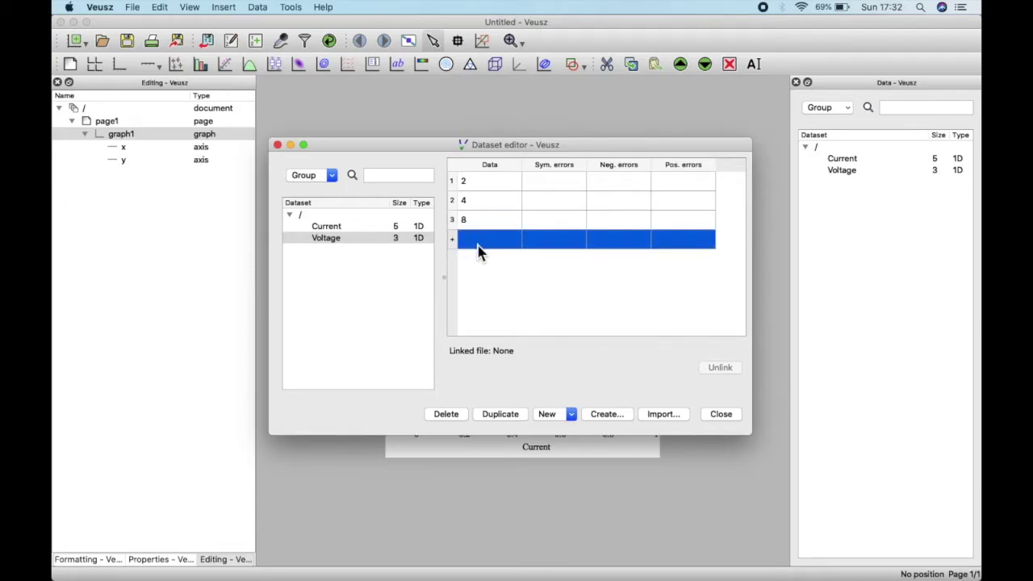
text(10)
click(455, 246)
click(471, 260)
Enter 12 as the fifth Voltage value, negative error 0.2 on point 1, positive 0.4 on point 2
text(12)
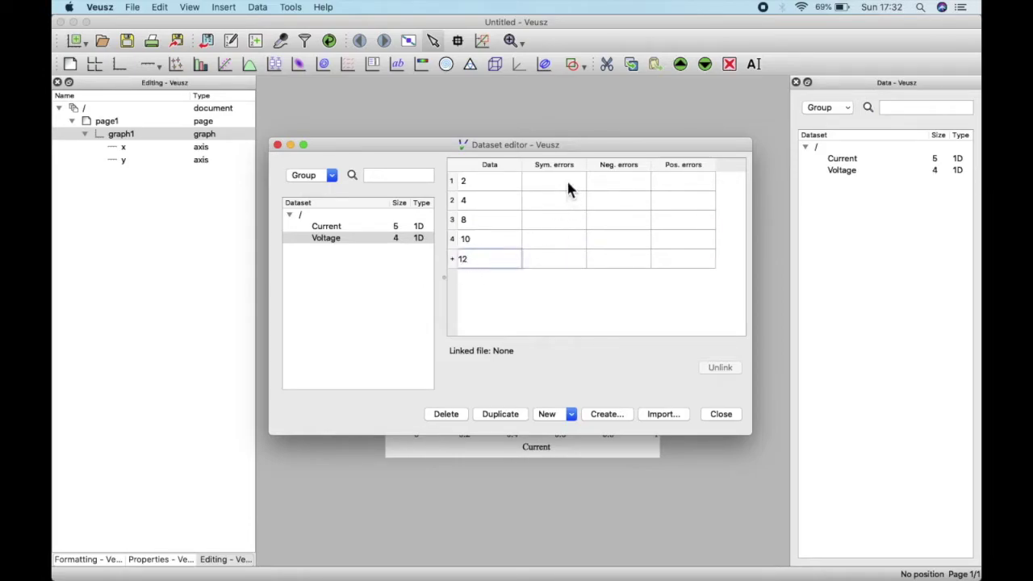
click(567, 184)
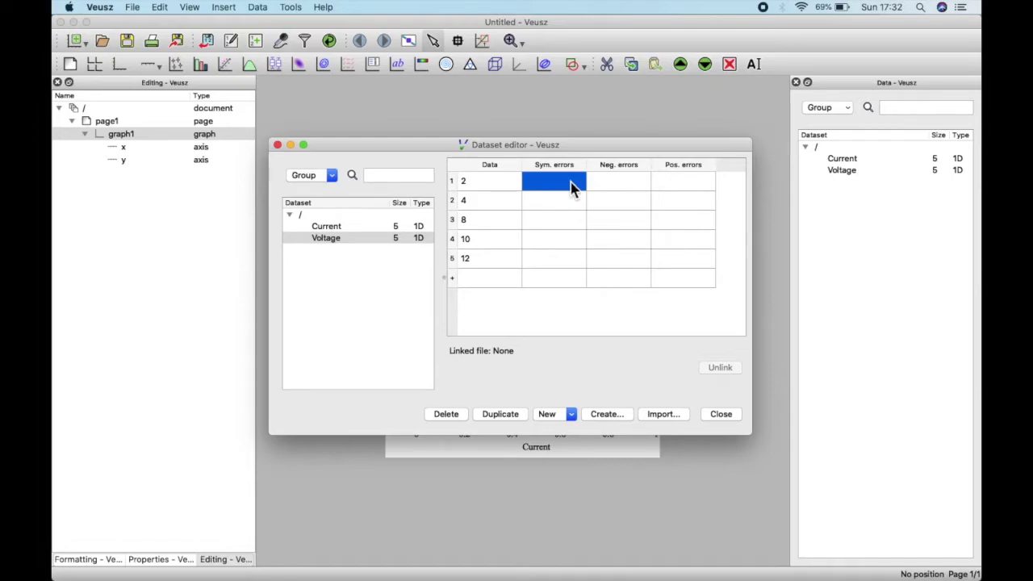
click(621, 188)
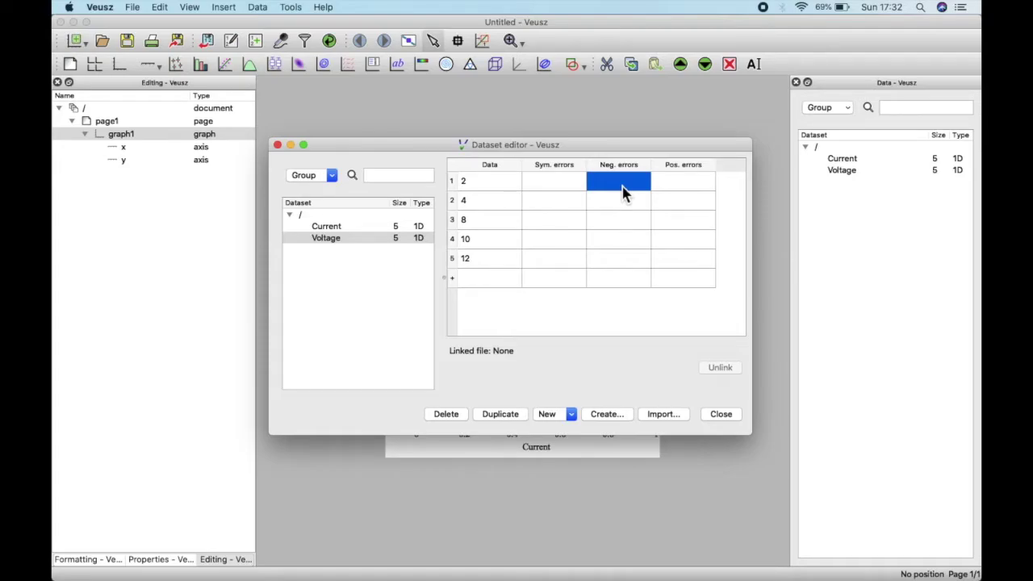
text(0.2)
click(618, 201)
click(687, 201)
text(0.)
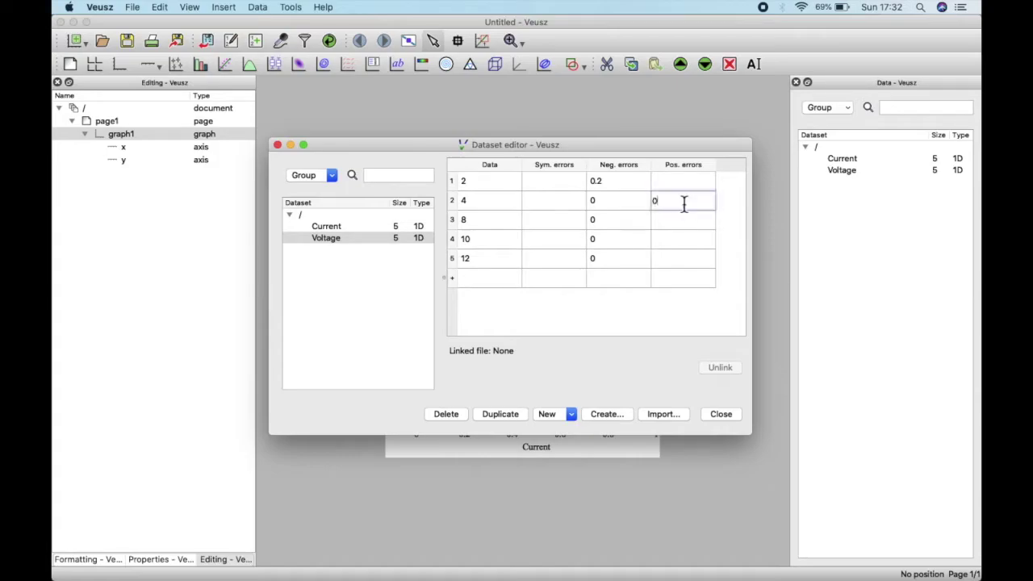
text(4)
Set point 3's negative error 0.2, point 4's positive error 1, and point 5's negative error 1
click(628, 221)
text(0.2)
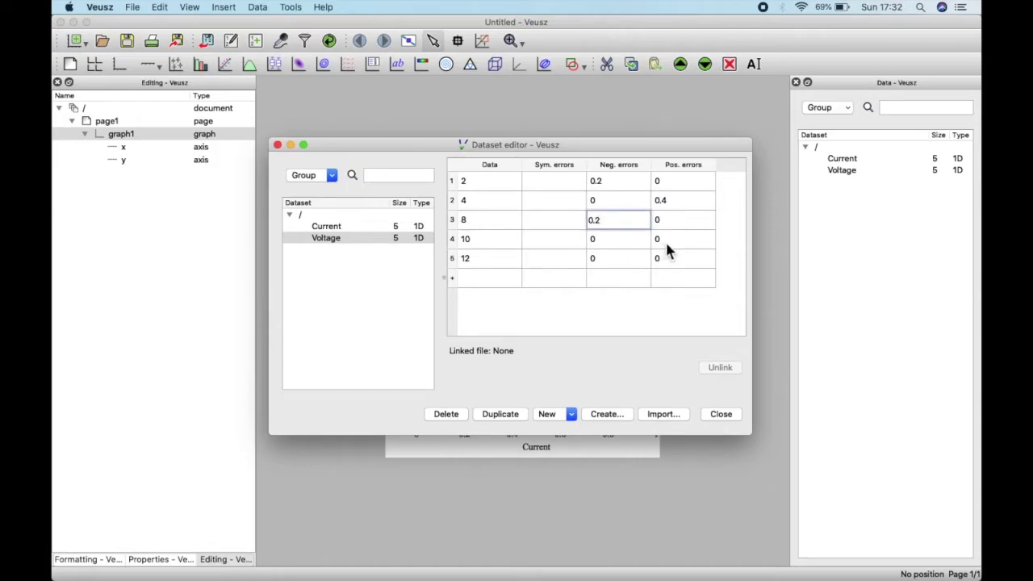
click(665, 239)
text(0)
key(BackSpace)
text(1)
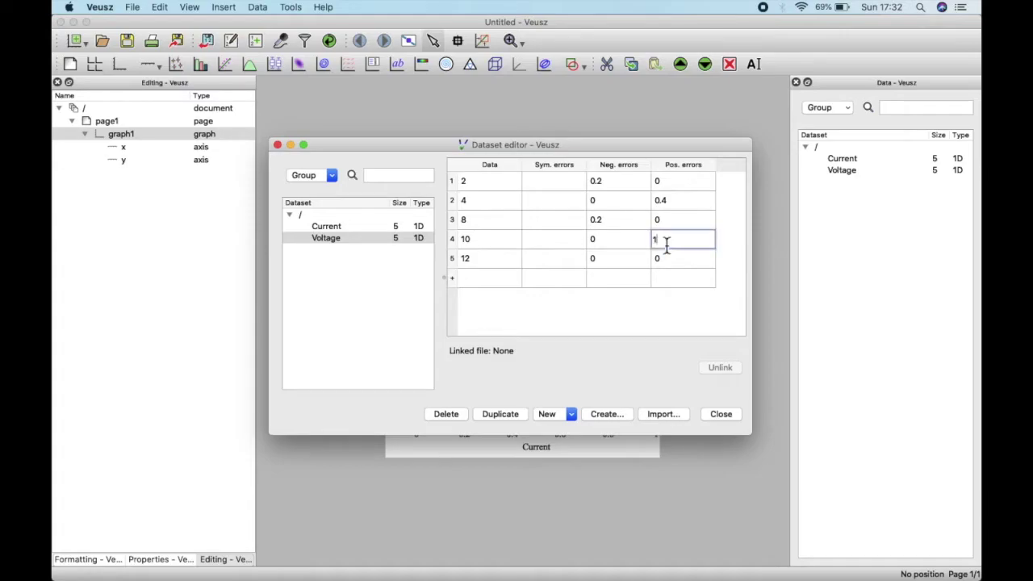
click(638, 259)
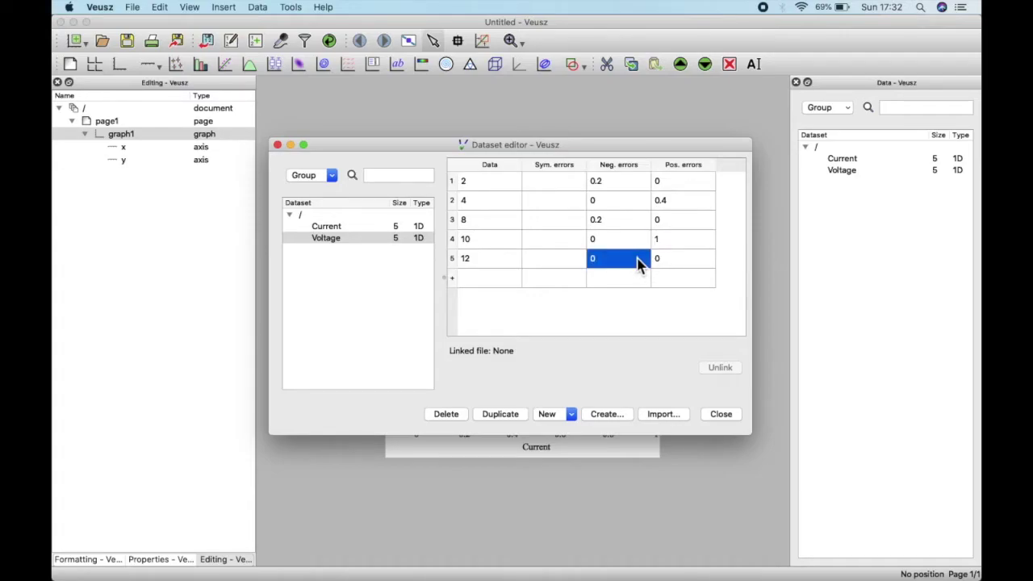
text(1)
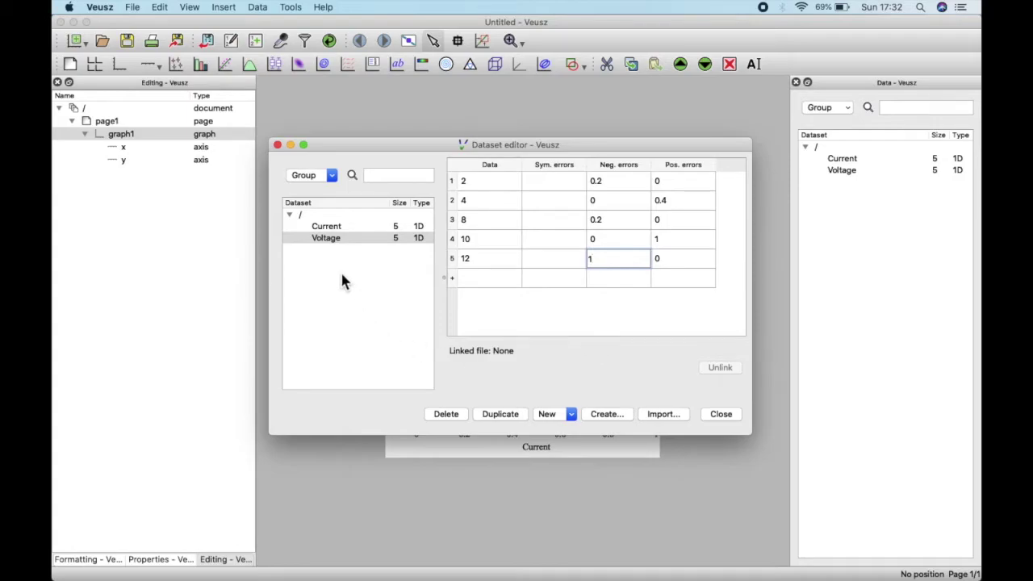
click(338, 230)
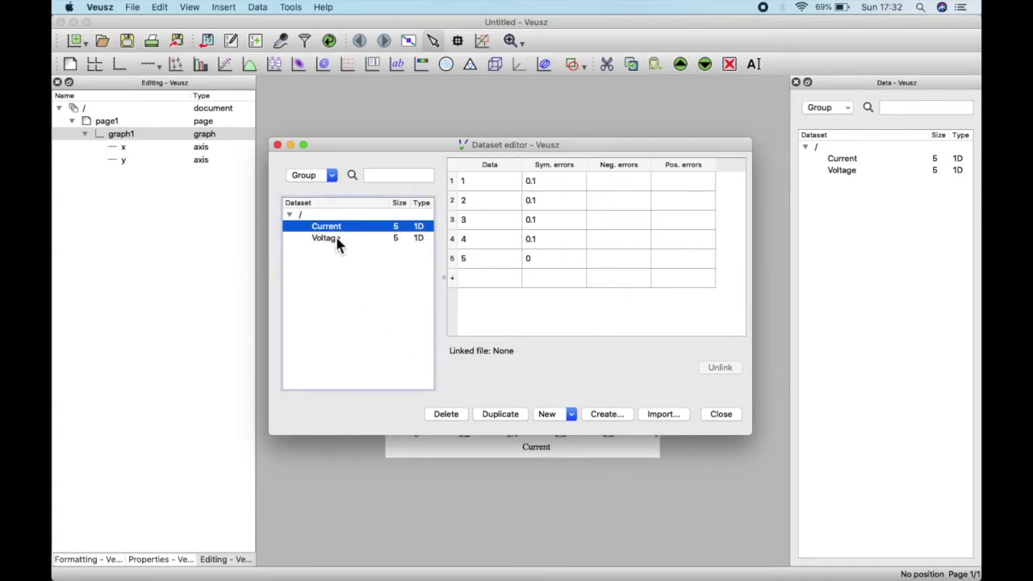
click(338, 241)
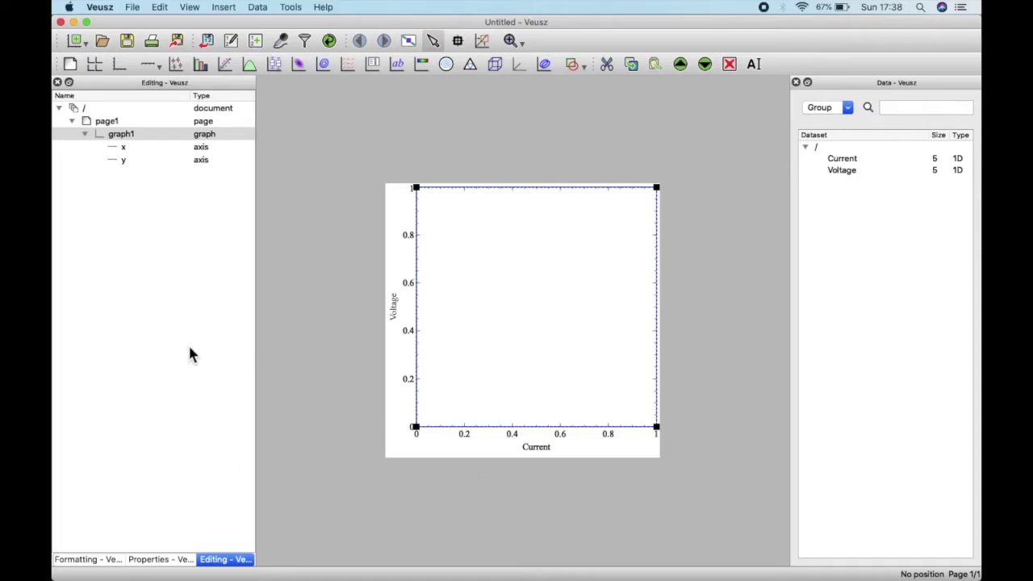
Select graph1 and add an XY plot widget to it
click(122, 135)
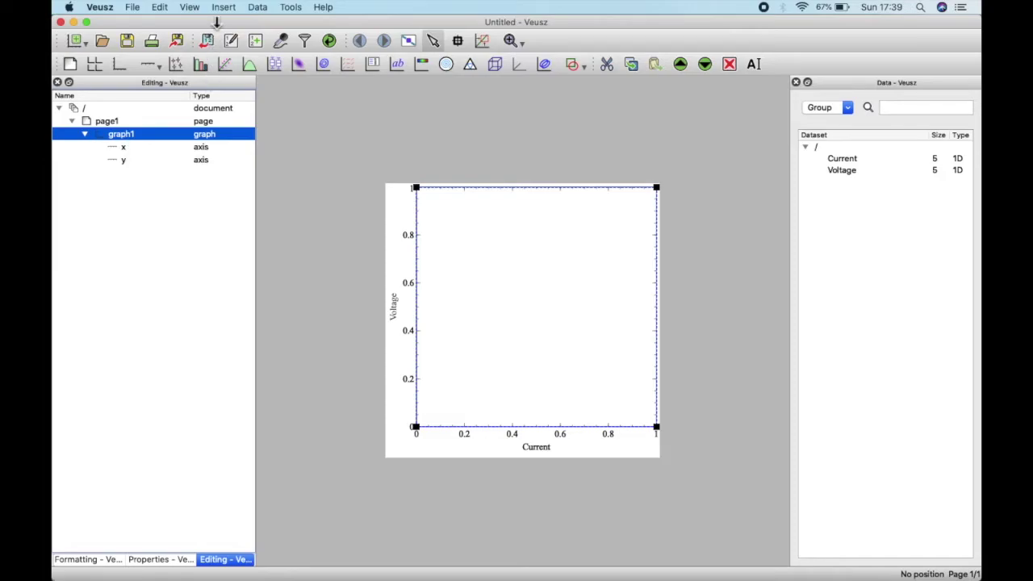
click(222, 8)
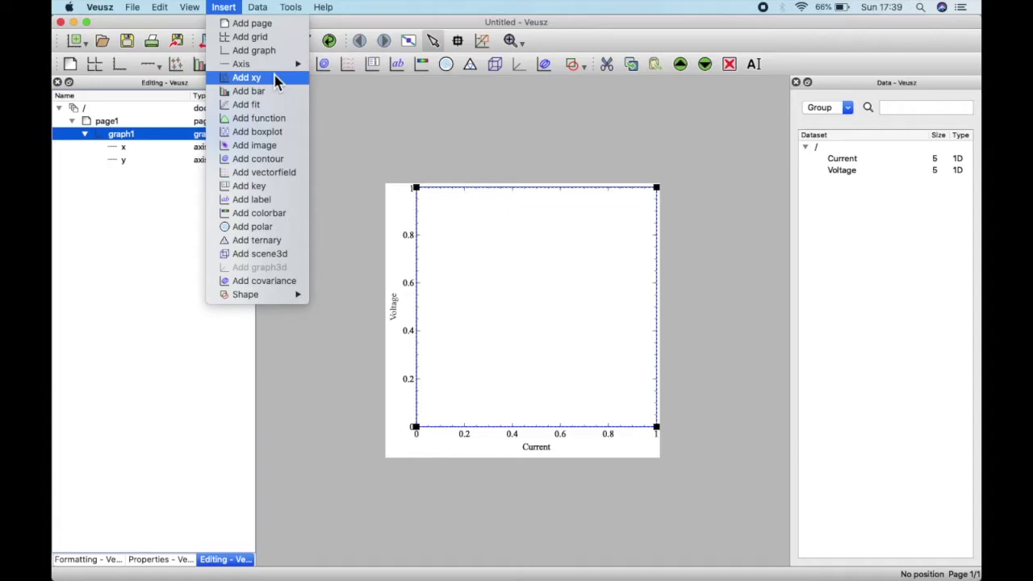
click(111, 248)
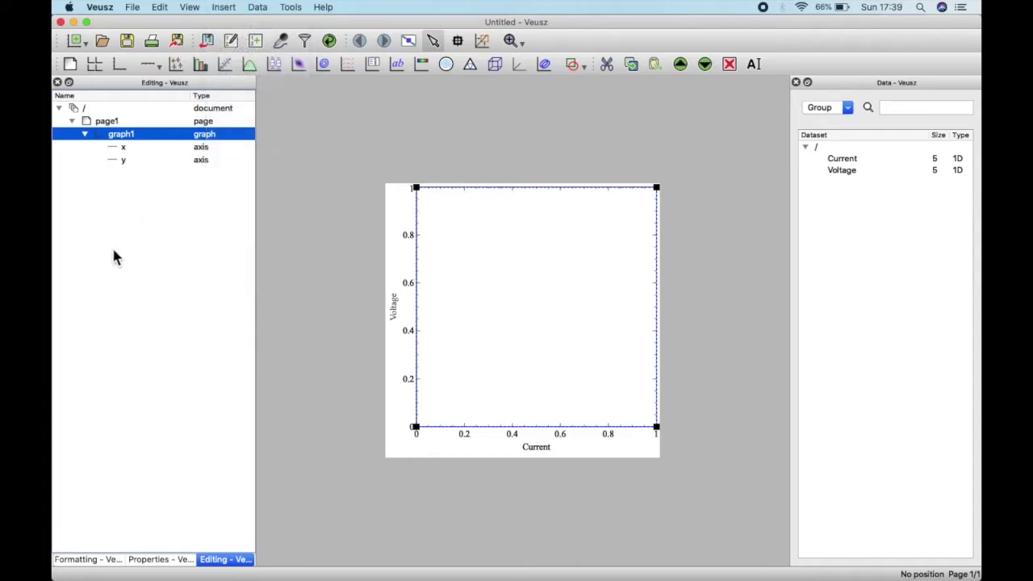
click(176, 65)
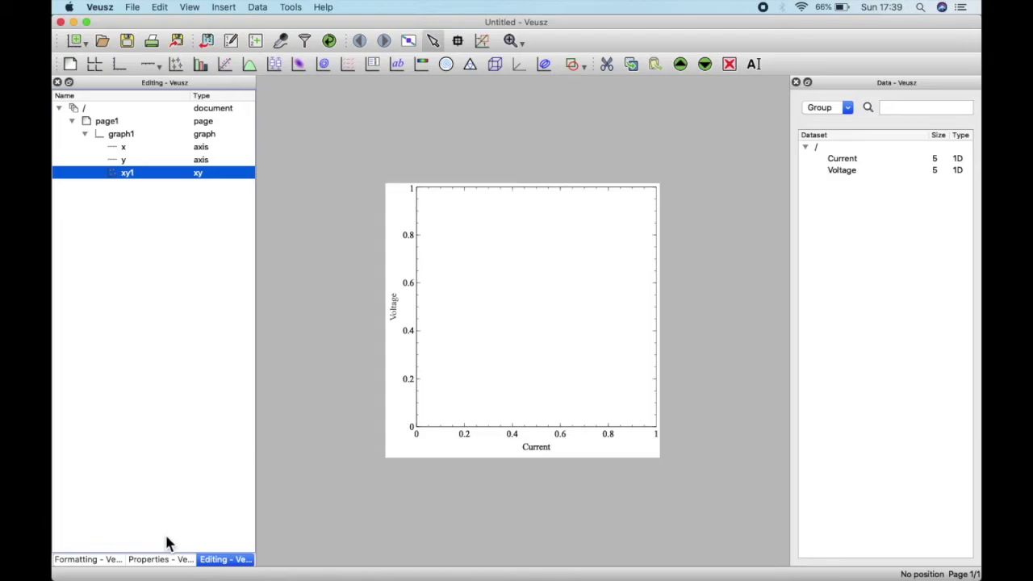
Set xy1's X data to Current and Y data to Voltage, with diamondfill error style
click(163, 561)
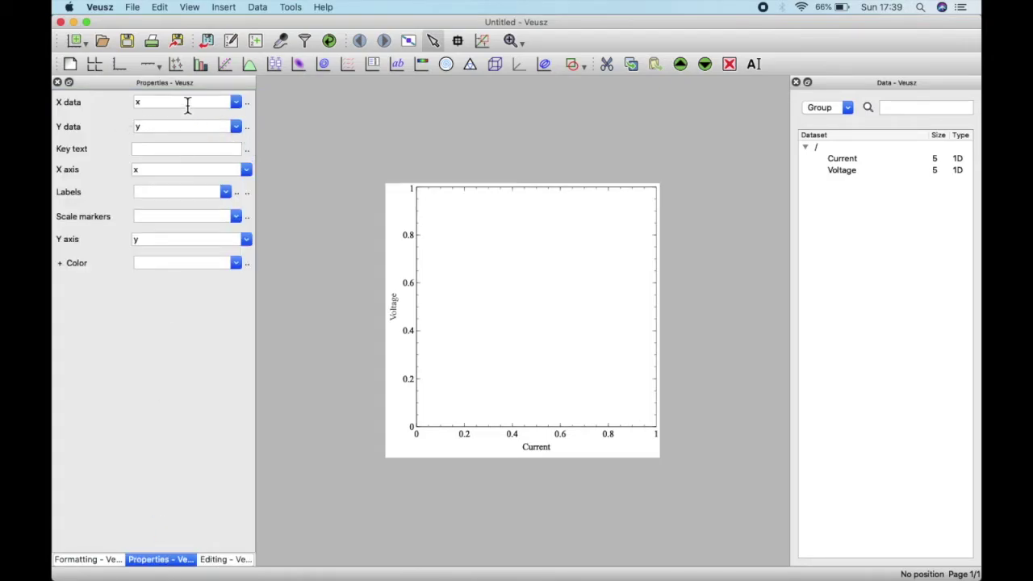
click(236, 103)
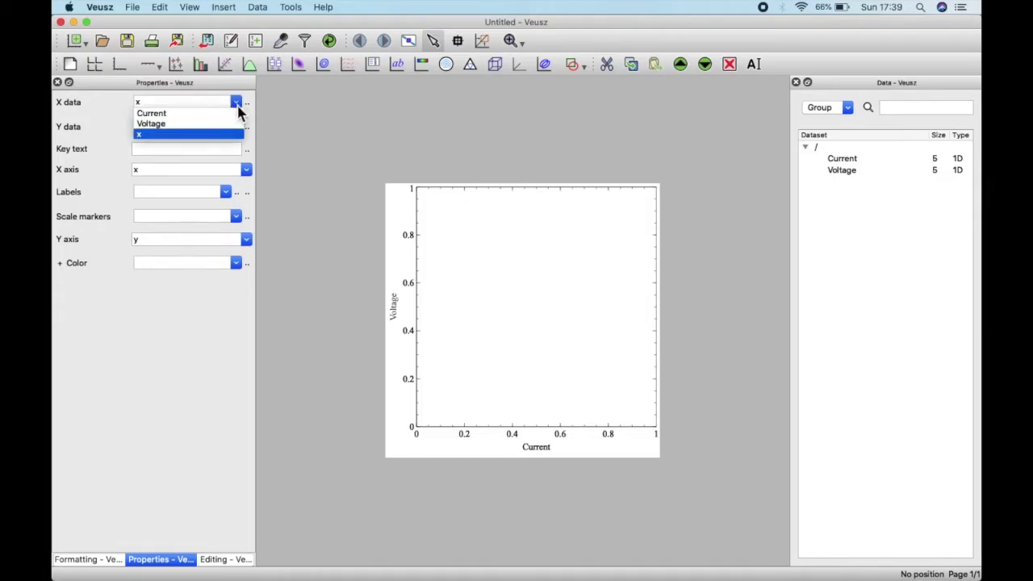
click(219, 113)
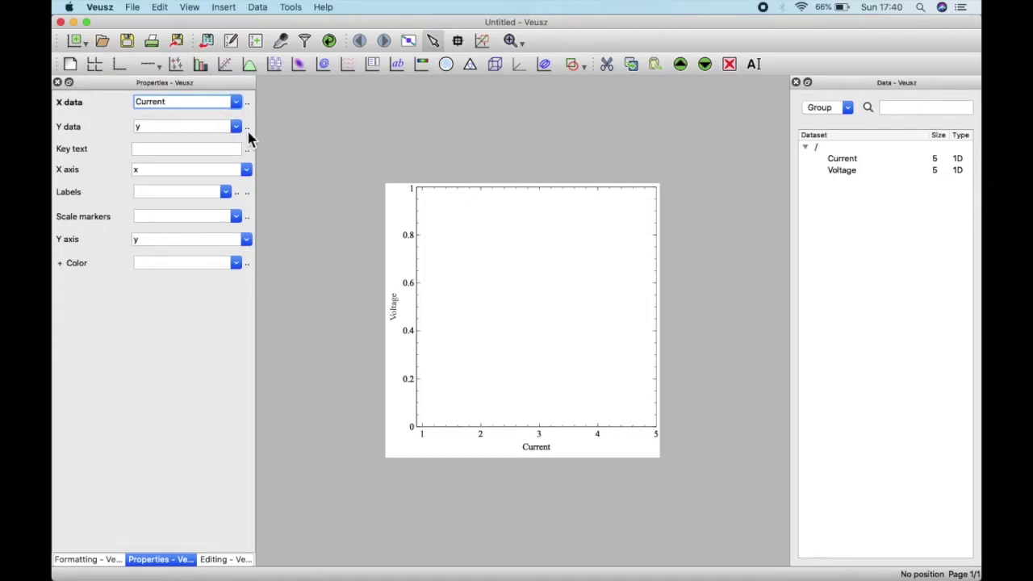
click(236, 128)
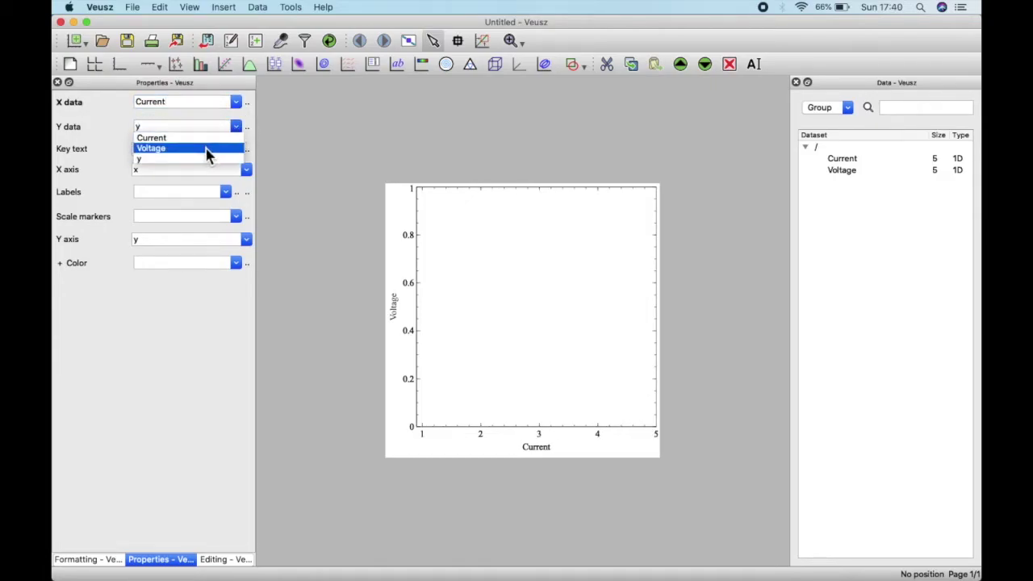
click(207, 153)
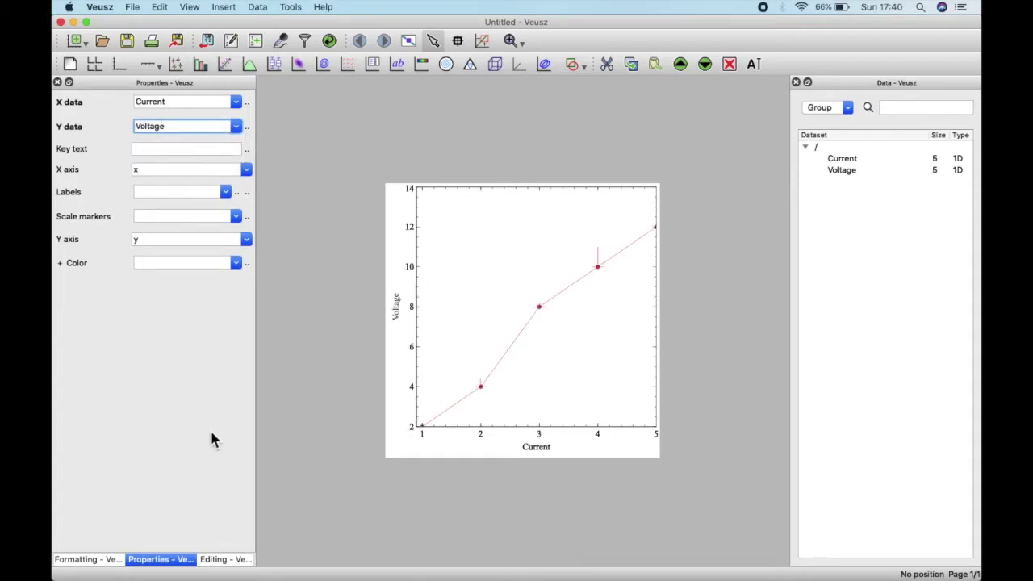
click(476, 385)
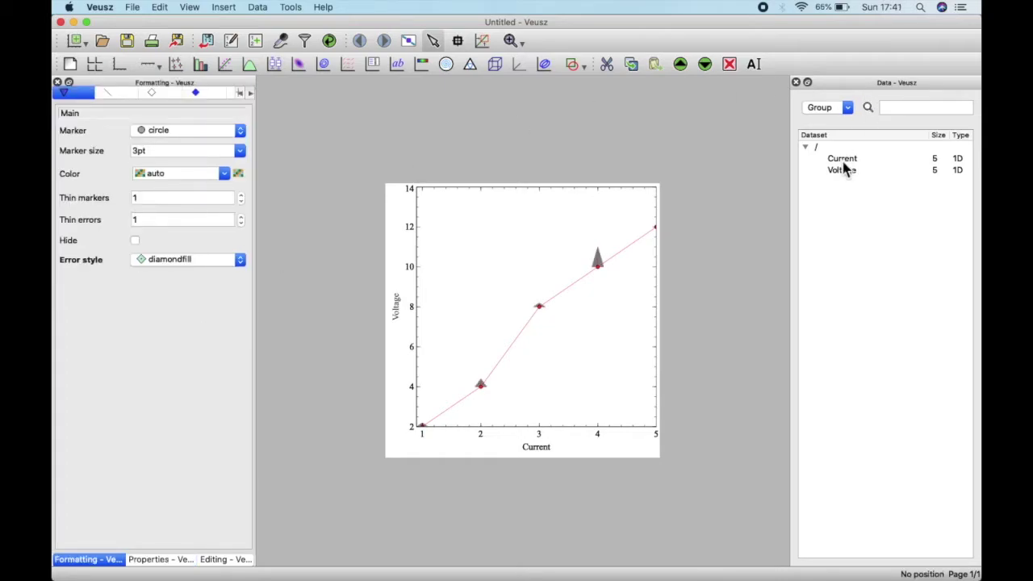
click(843, 161)
Open the dataset editor from Current's context menu and show the Voltage dataset
right_click(845, 158)
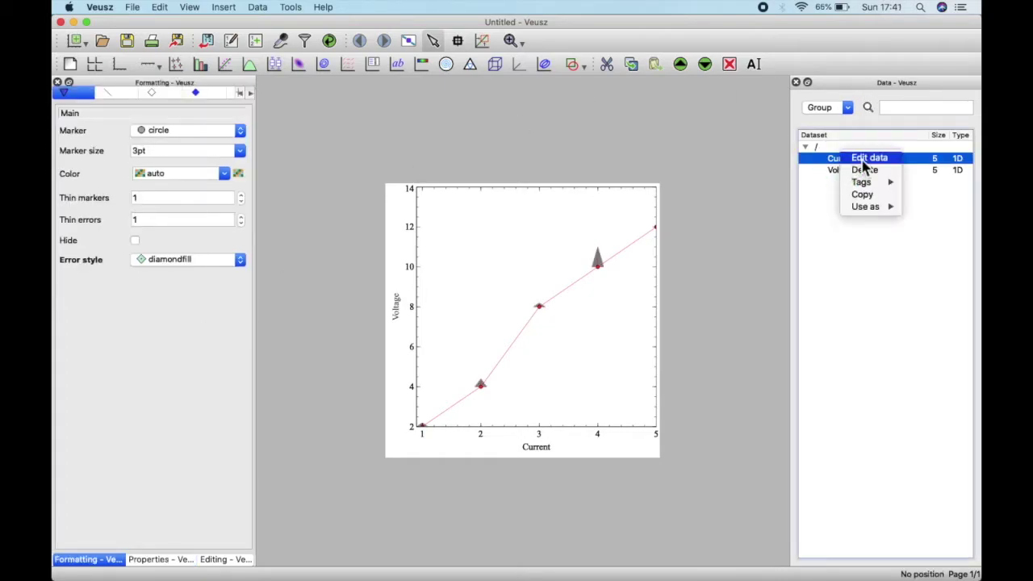
click(863, 159)
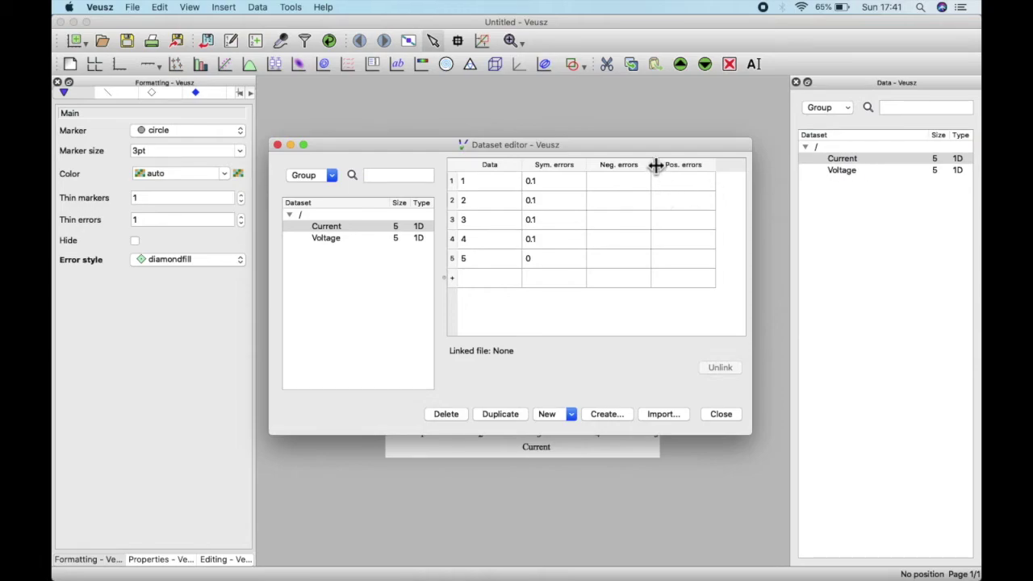
drag(644, 148, 978, 169)
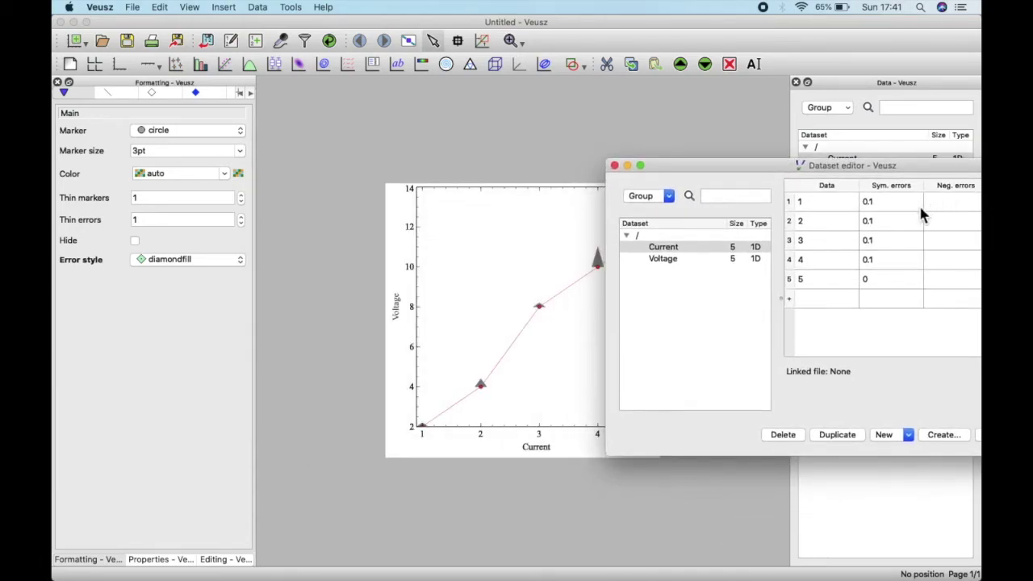
click(662, 260)
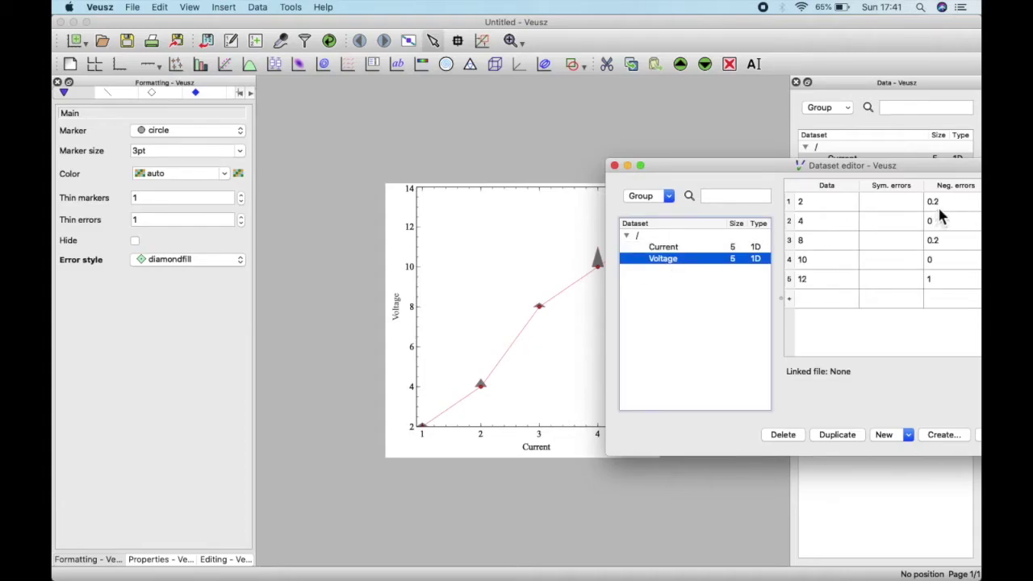
drag(908, 171, 628, 160)
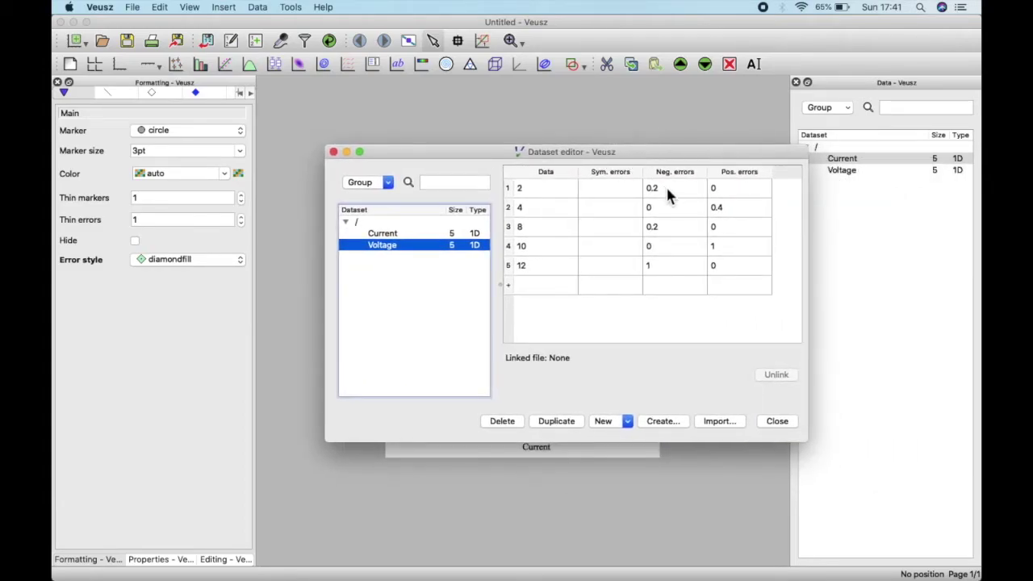
Zero Voltage's negative errors on rows 1, 3, 5 and positive errors on rows 2, 4, then close
double_click(666, 188)
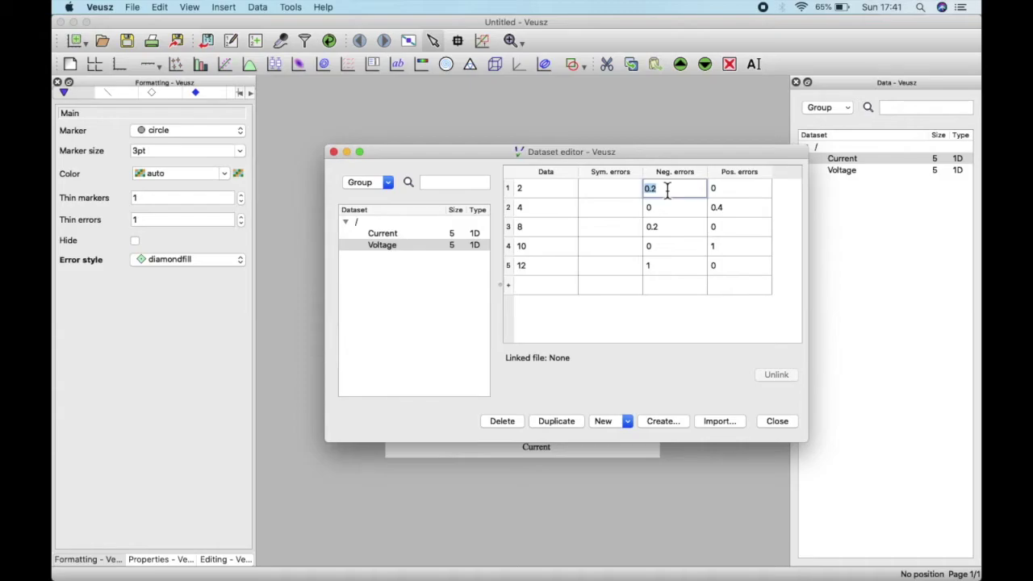
text(0)
click(665, 206)
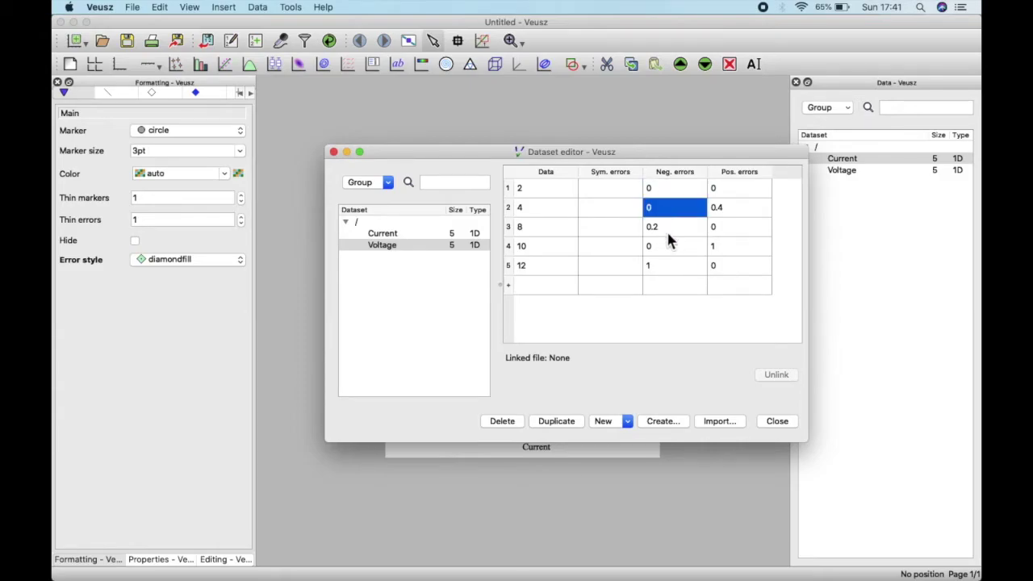
double_click(668, 233)
text(0)
click(667, 267)
text(0)
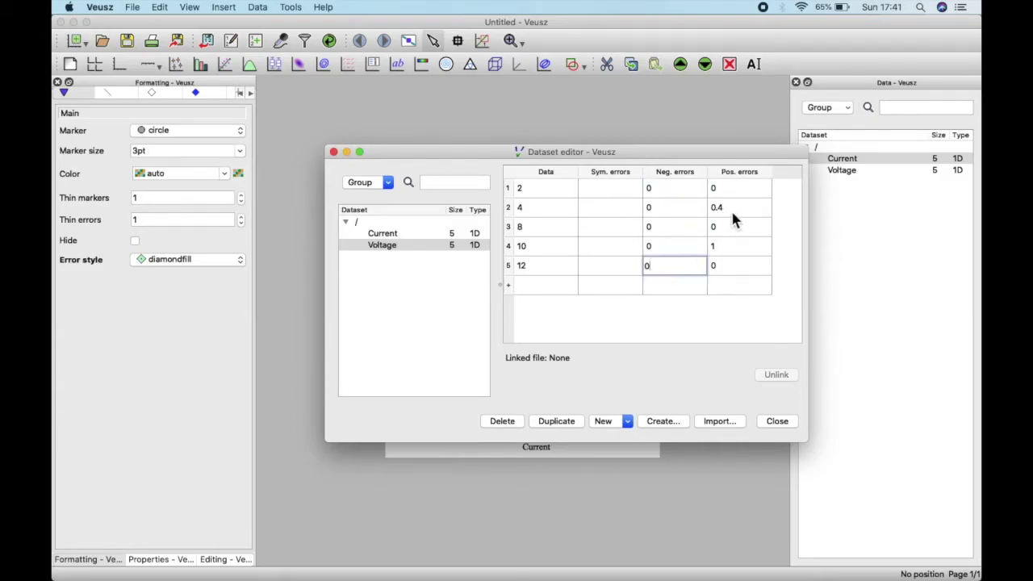
click(730, 208)
text(0)
click(730, 250)
text(0)
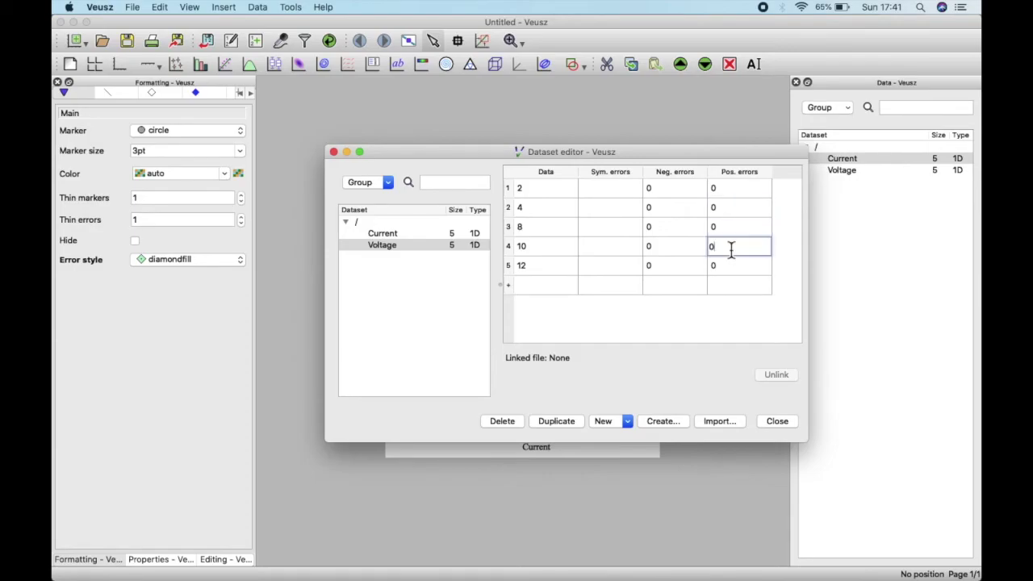
click(776, 423)
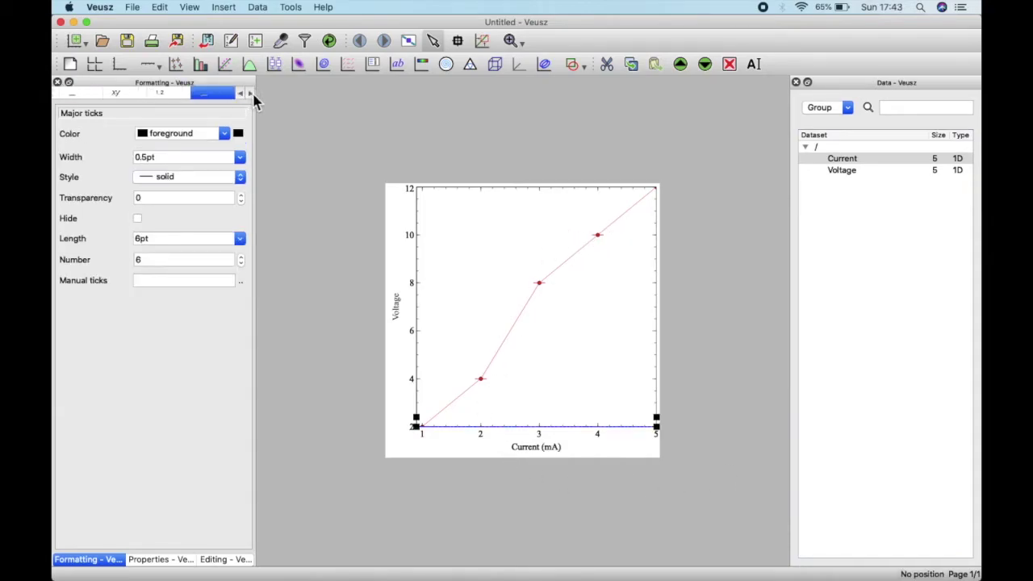
Turn on the x axis vertical grid lines, 1pt wide and grey
click(251, 94)
click(222, 93)
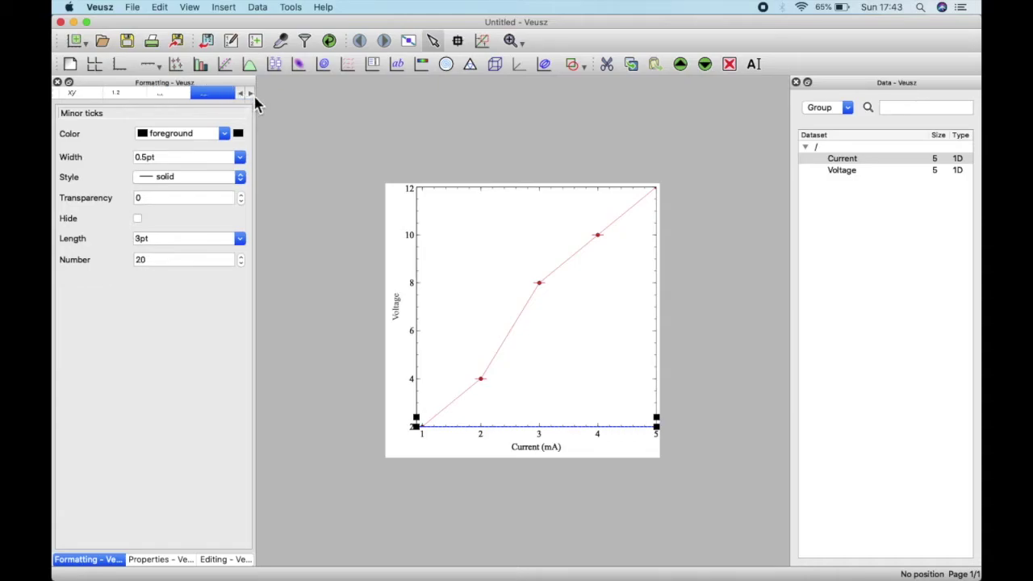
click(240, 93)
click(213, 94)
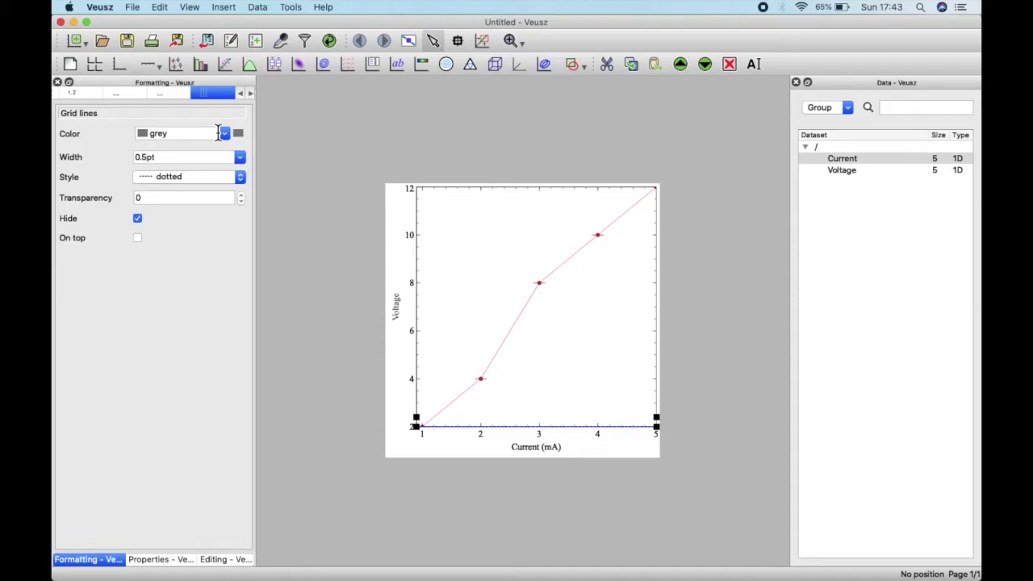
click(138, 221)
click(239, 158)
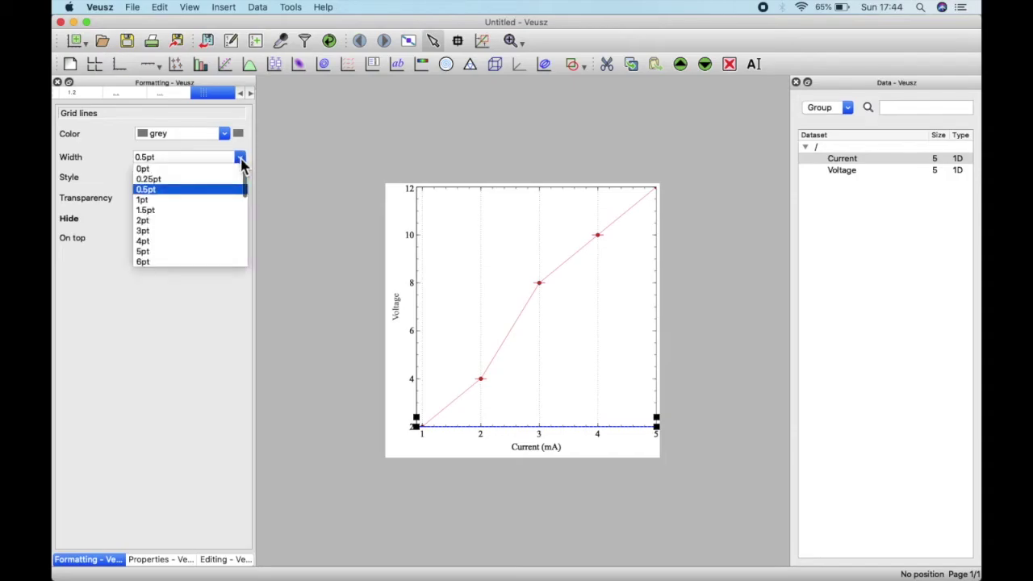
click(207, 202)
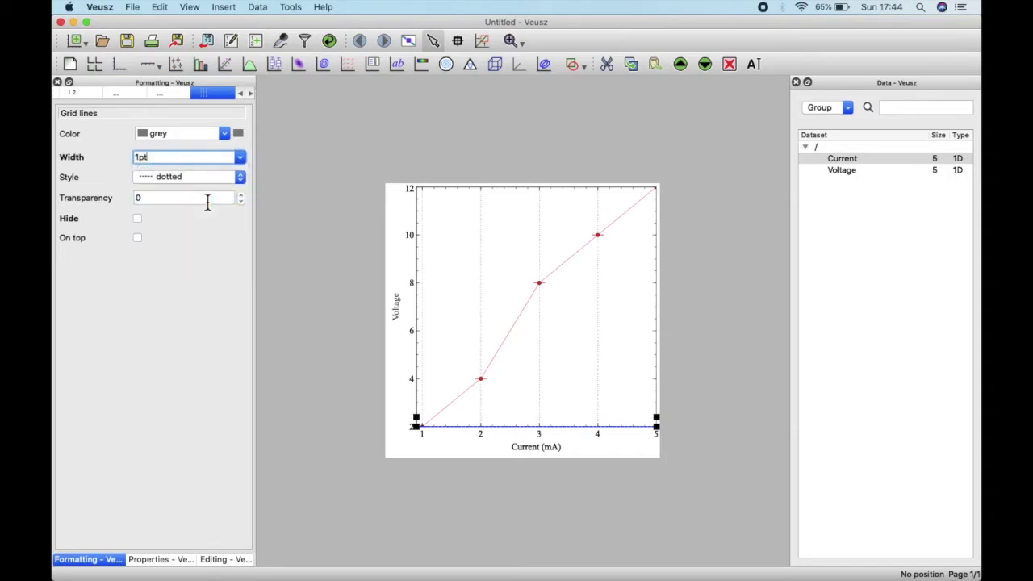
click(229, 136)
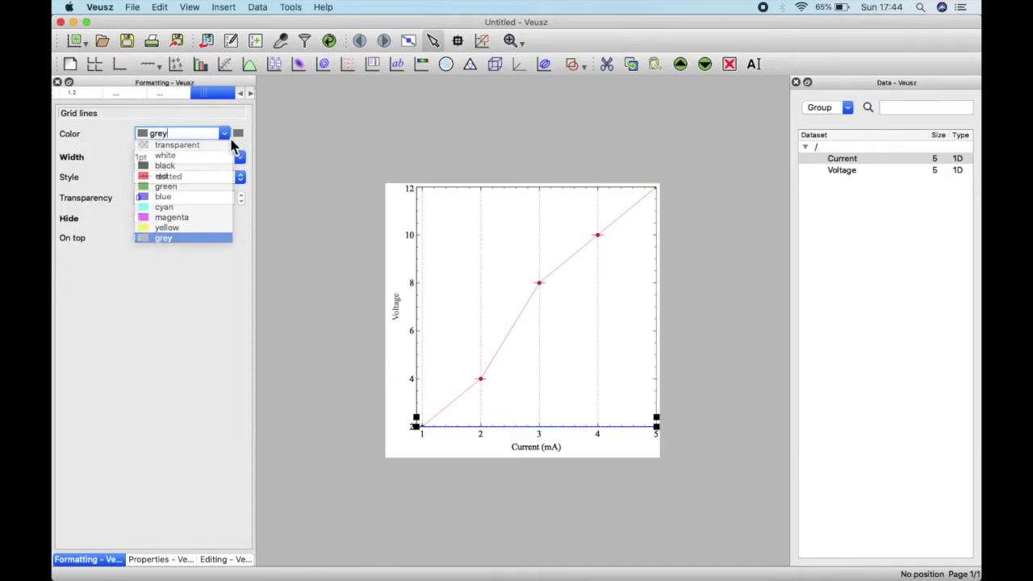
click(234, 147)
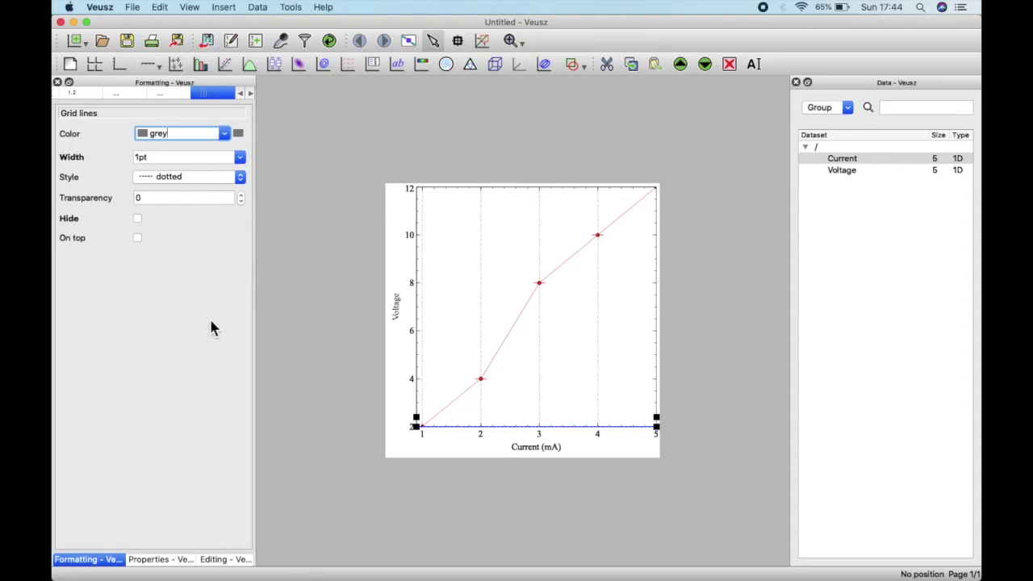
Make the y axis horizontal grid lines visible, 1pt wide, drawn on top of the data
click(224, 559)
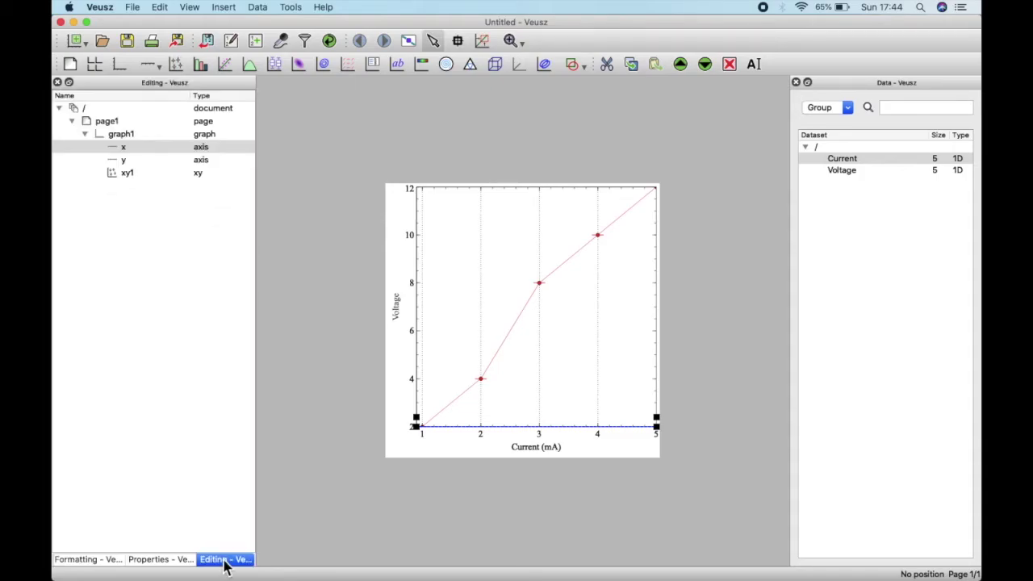
click(199, 161)
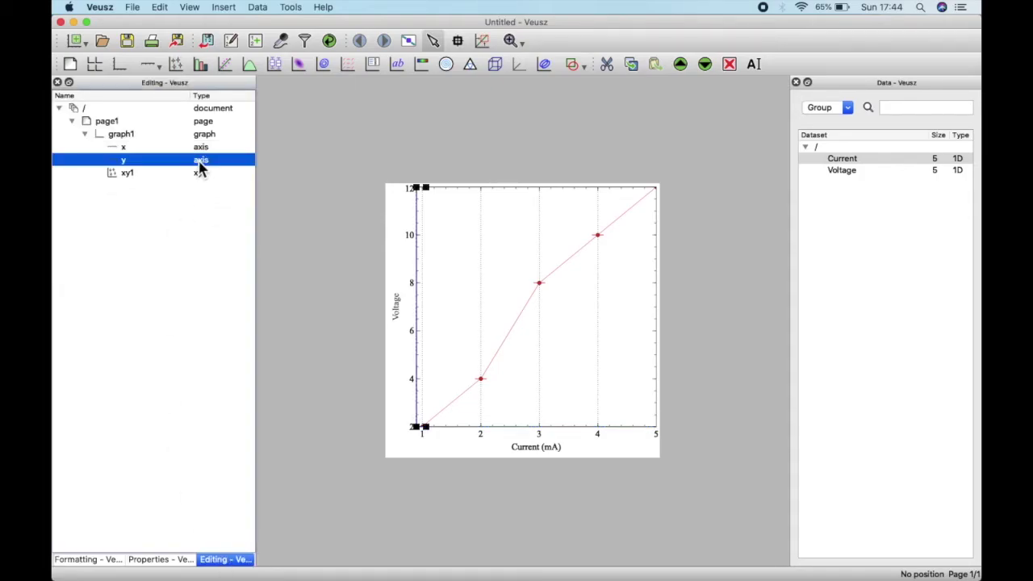
click(91, 564)
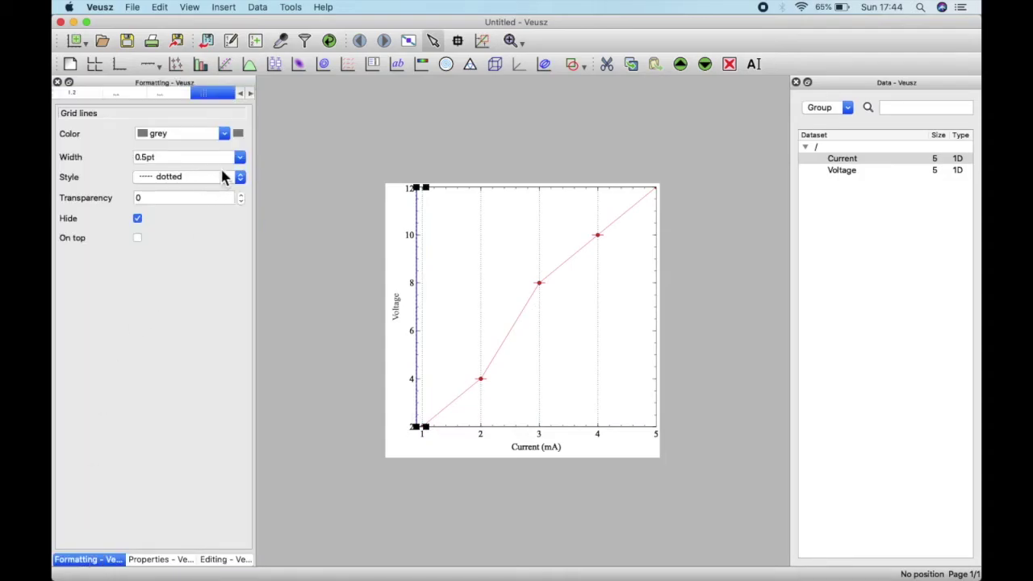
click(240, 157)
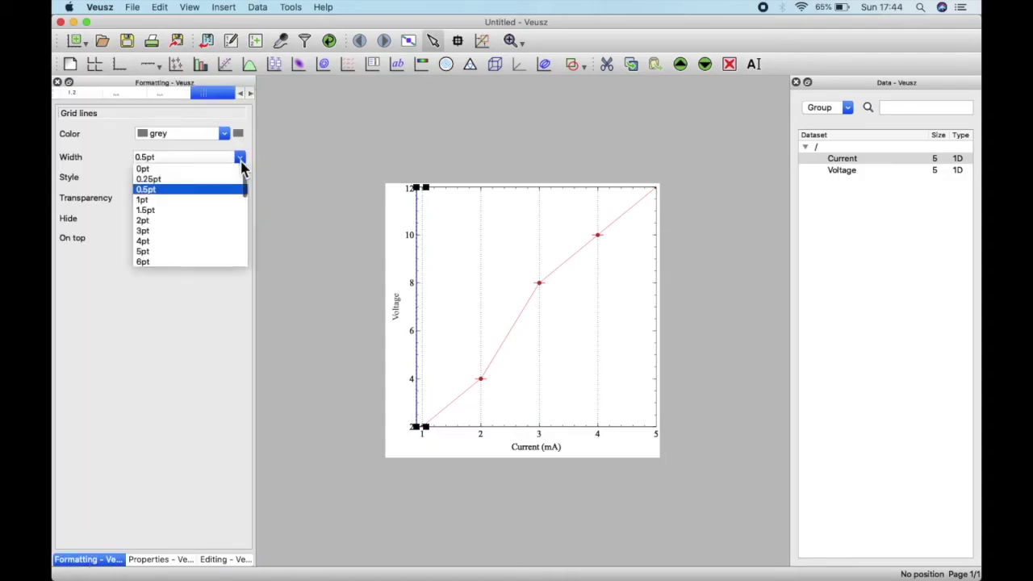
click(223, 202)
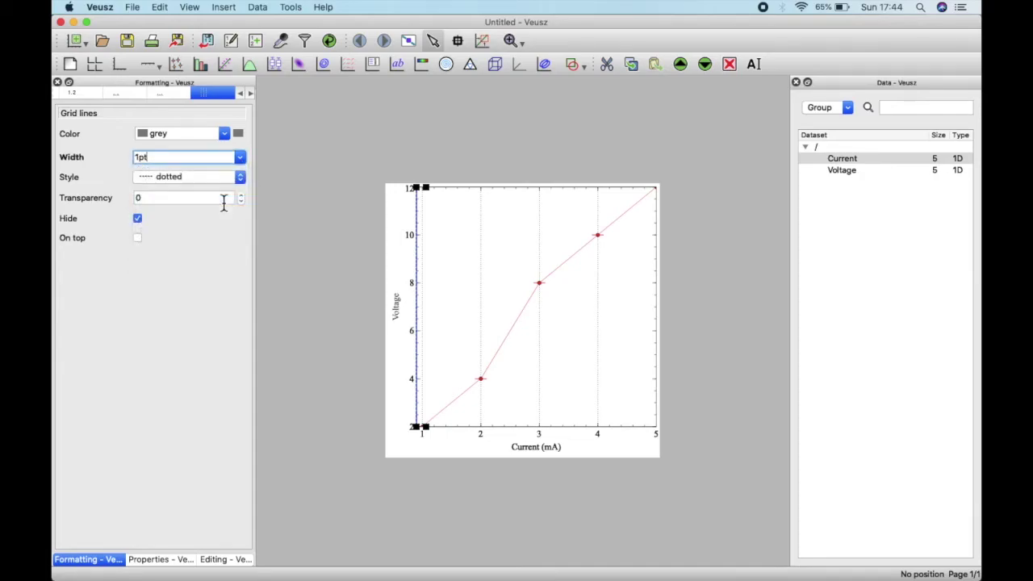
click(140, 223)
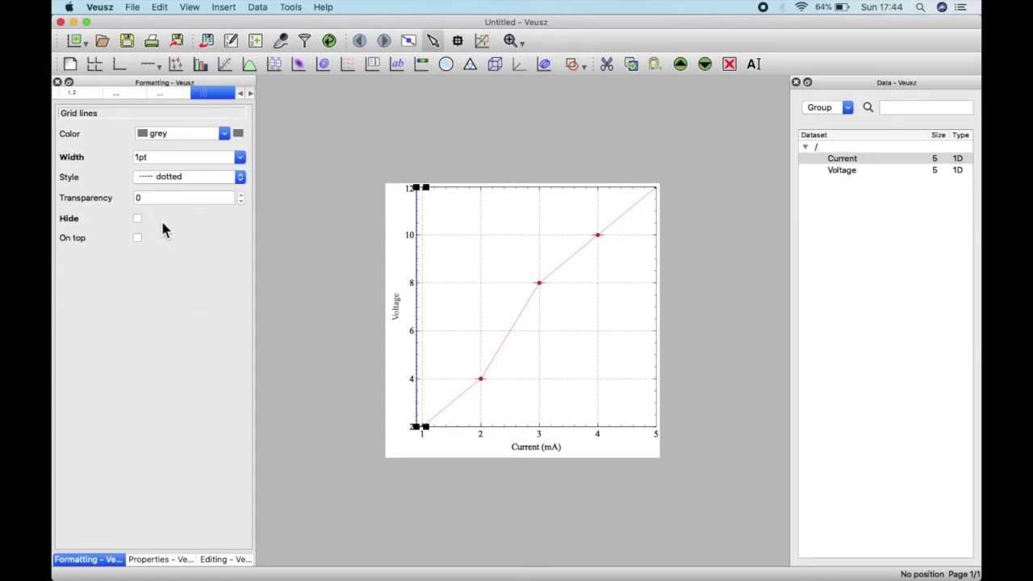
click(138, 240)
Fix the Current (mA) x axis range with Min 0 and Max 6
click(167, 559)
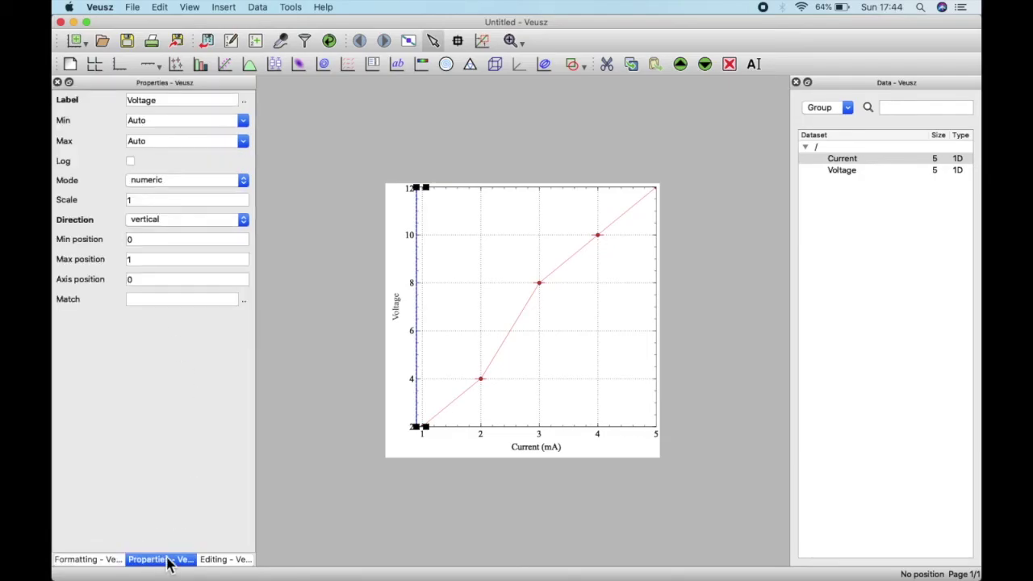
click(226, 558)
click(127, 149)
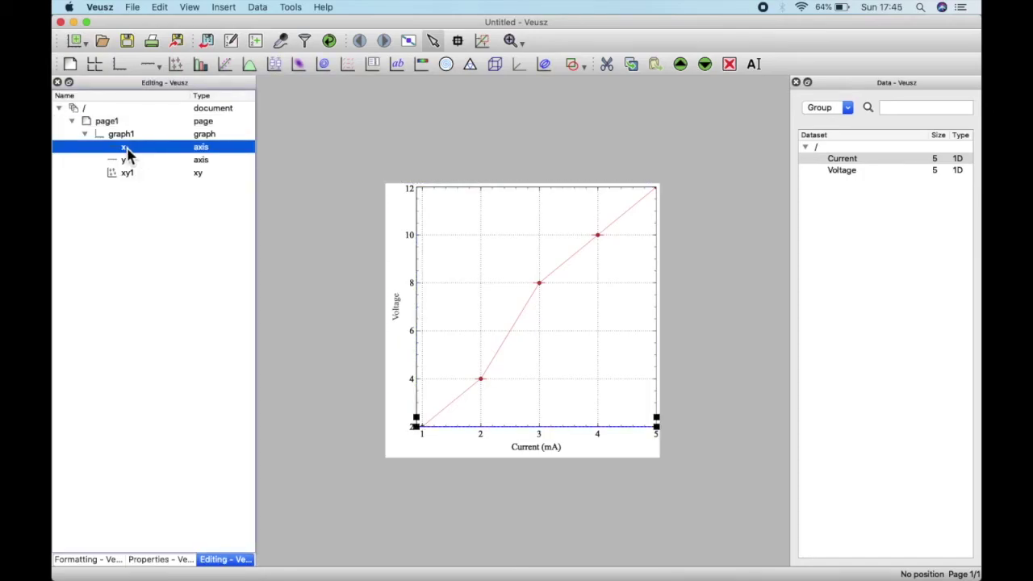
click(109, 562)
click(148, 564)
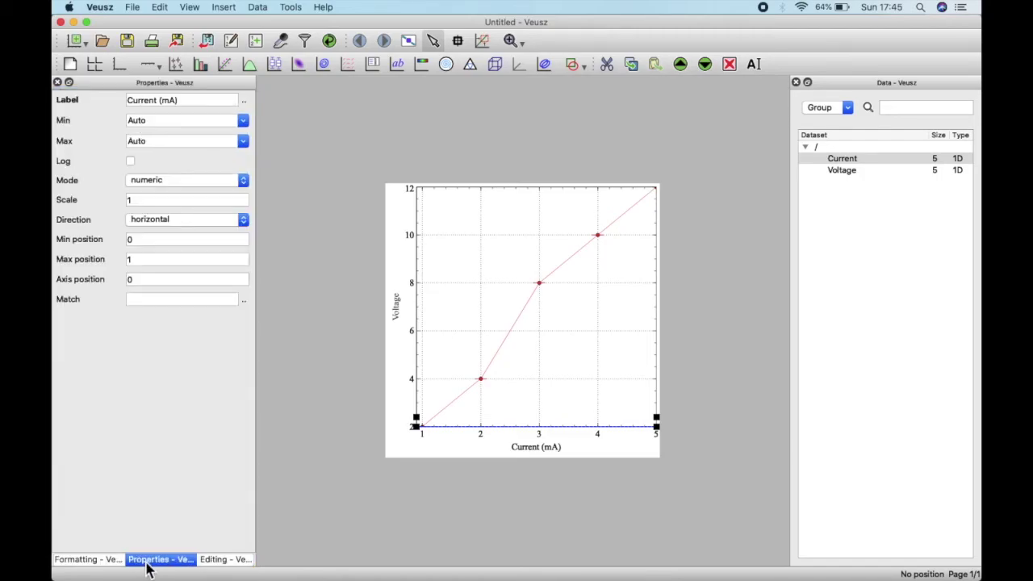
click(160, 122)
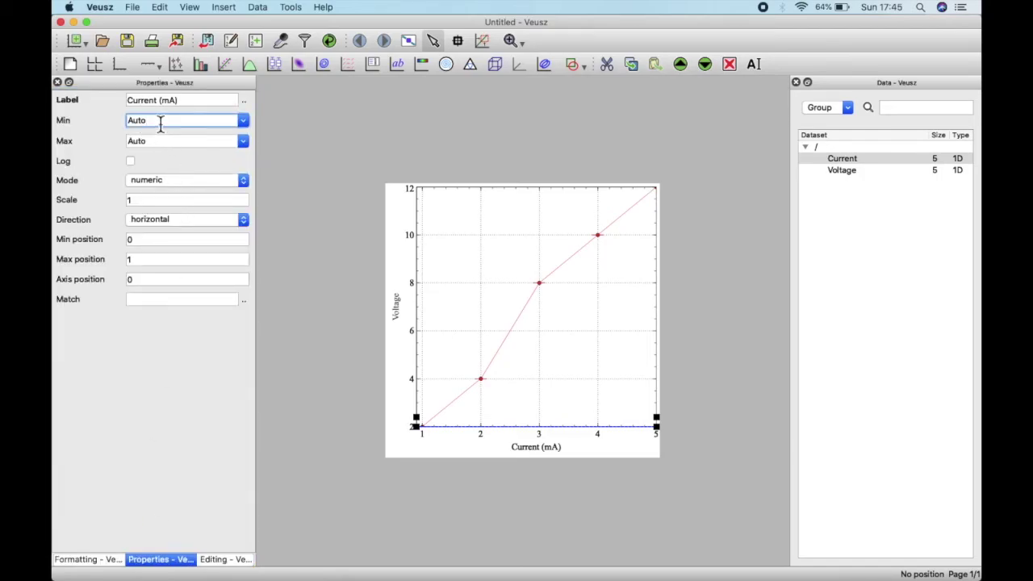
double_click(161, 121)
text(0)
key(Return)
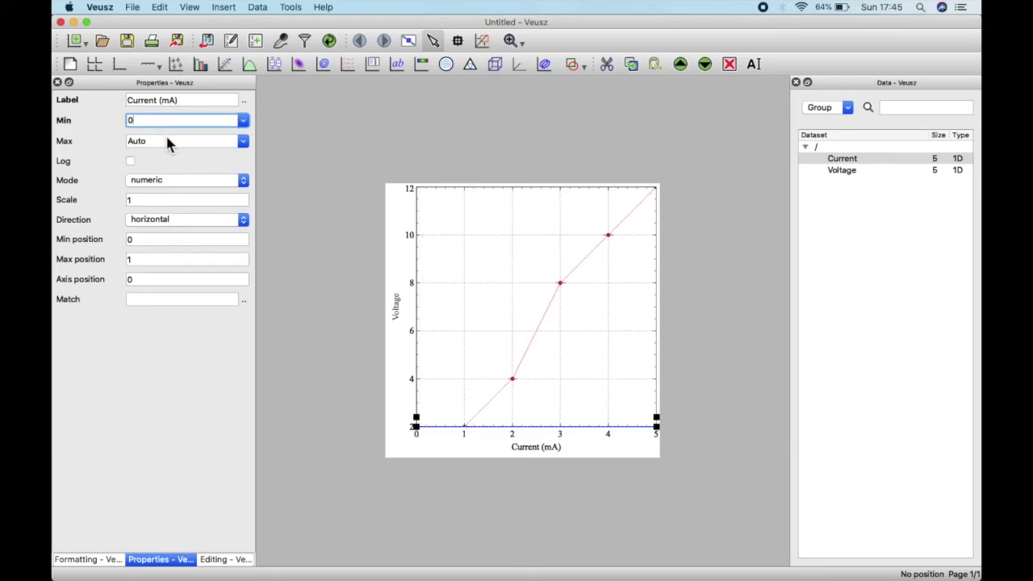
double_click(164, 142)
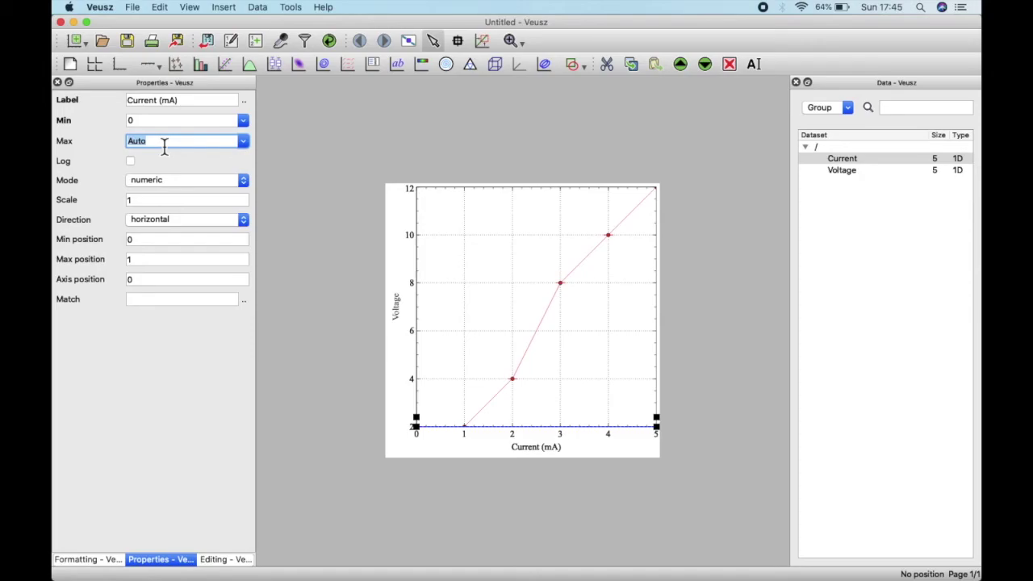
text(6)
key(Return)
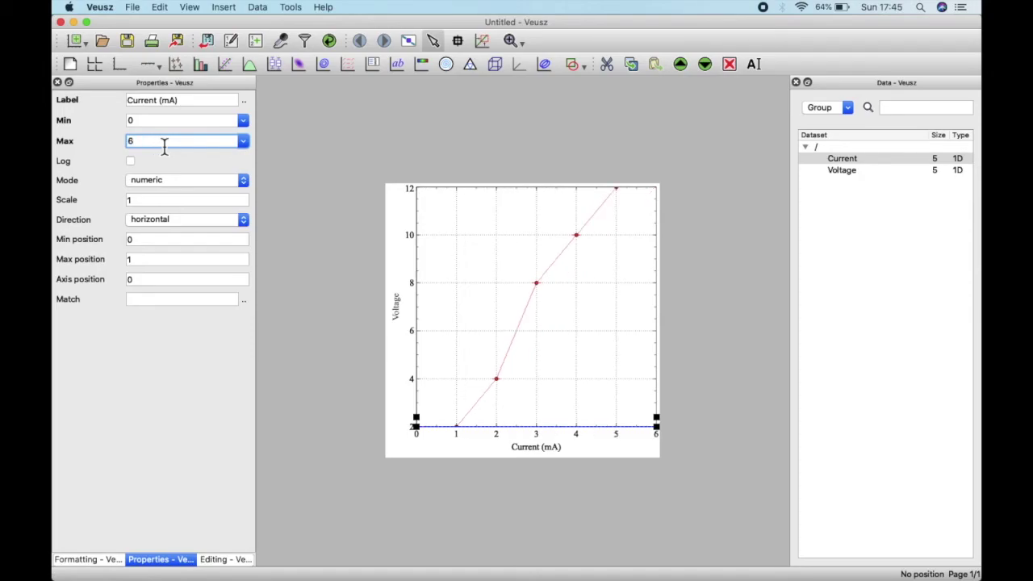
Select the y axis and inspect the Voltage dataset values in the data editor
click(226, 559)
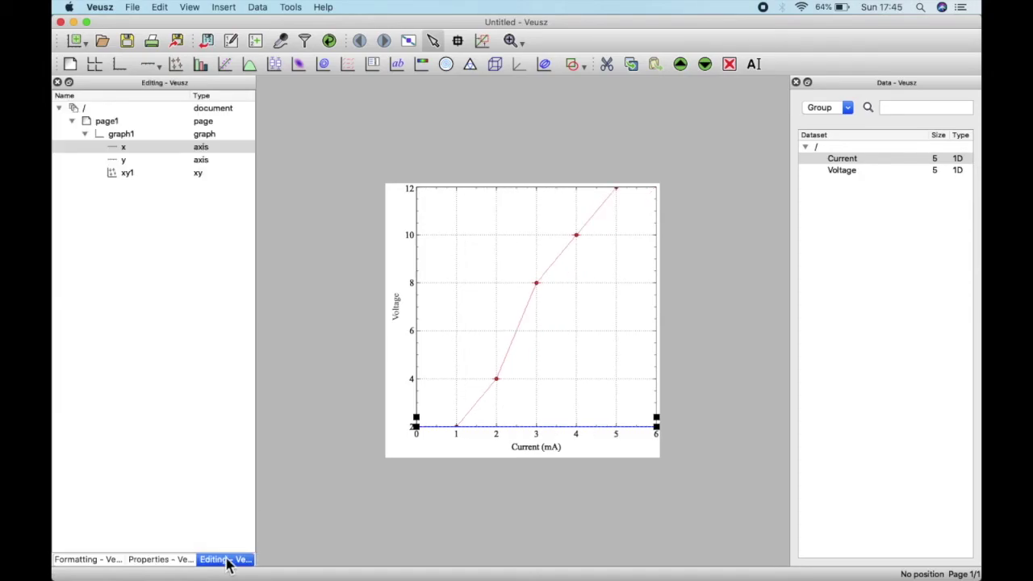
click(193, 160)
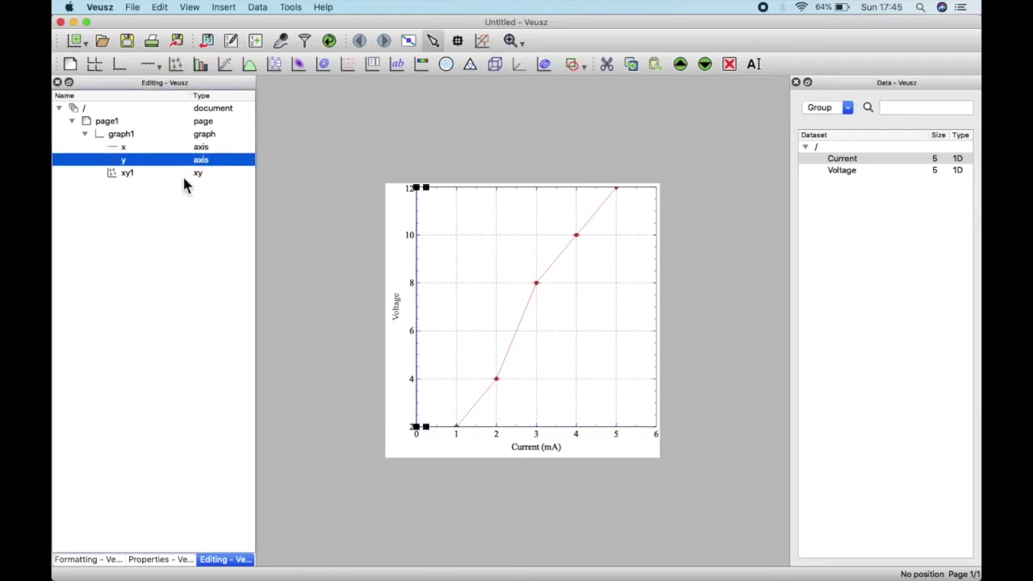
click(155, 563)
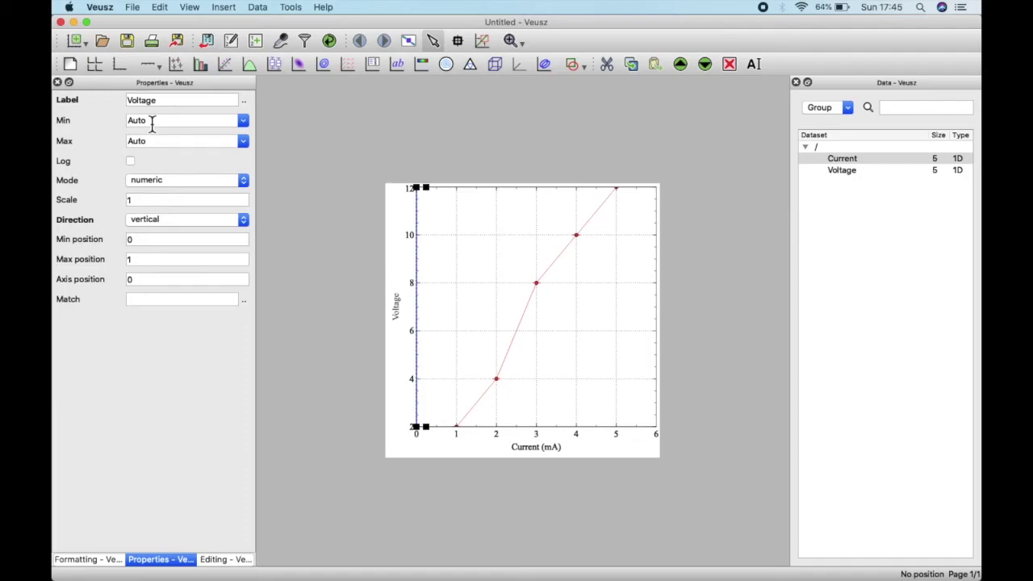
click(839, 175)
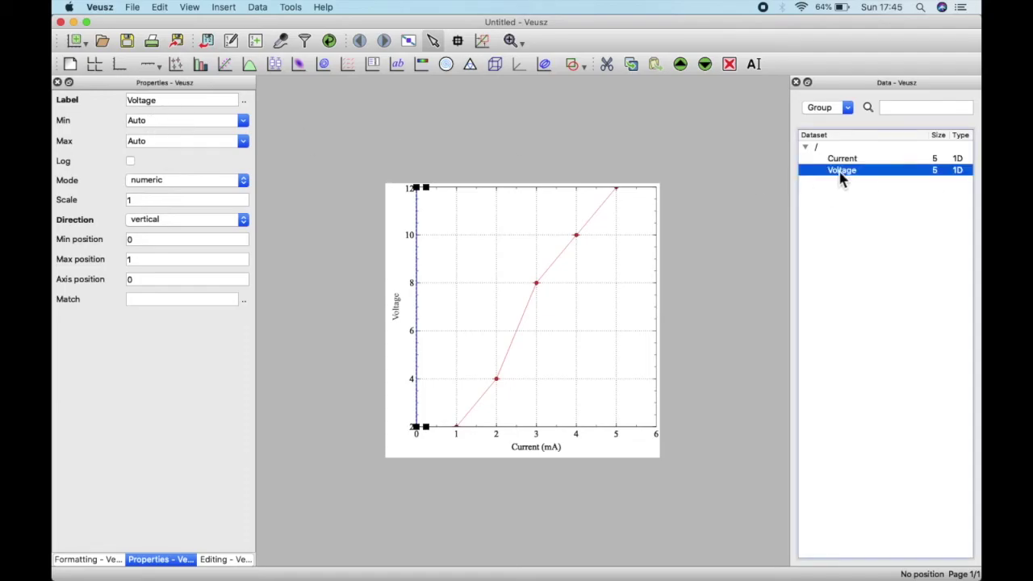
right_click(839, 176)
click(855, 171)
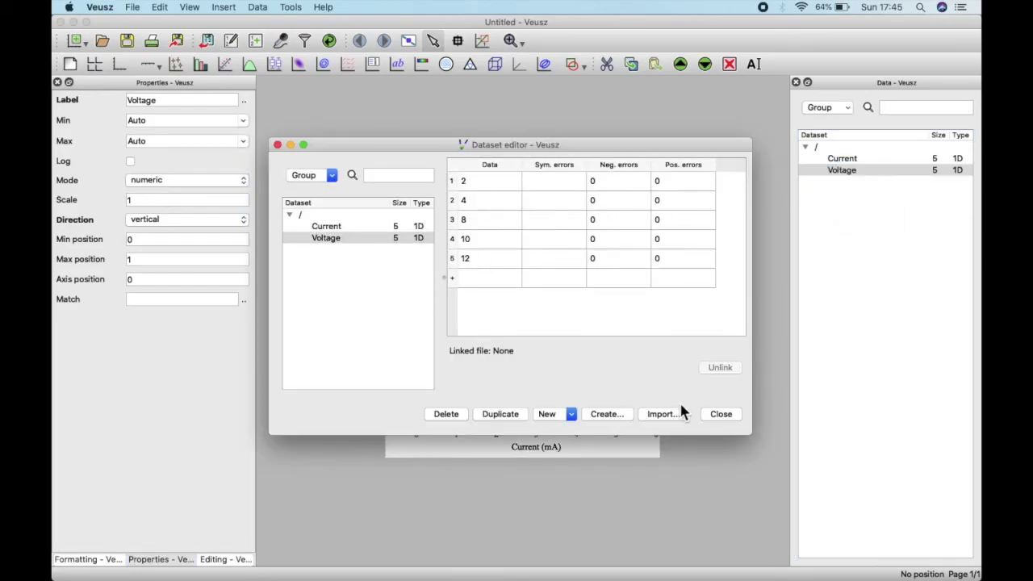
click(720, 414)
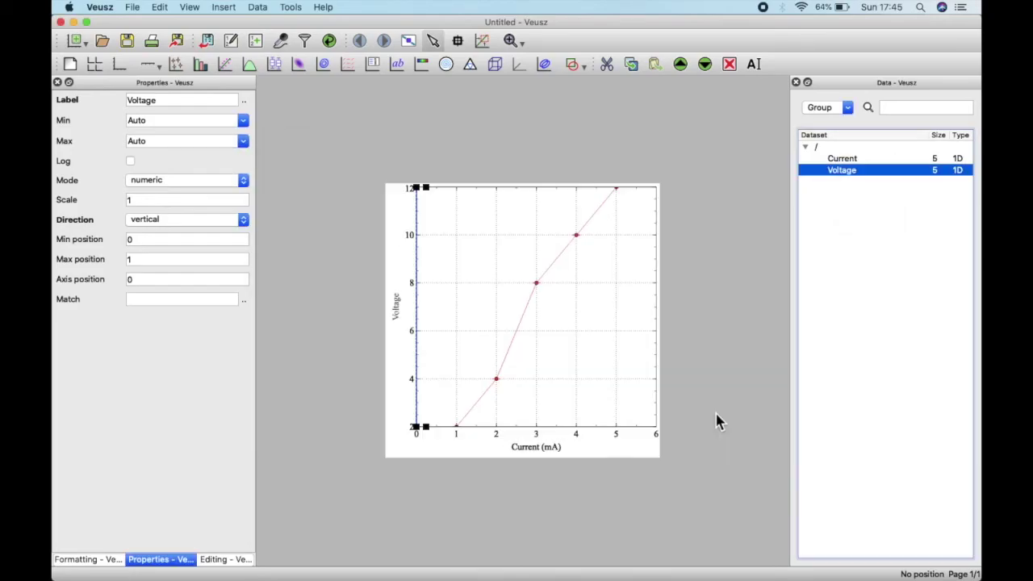
Set the Voltage y axis Min to 0 and Max to 14
click(172, 120)
double_click(172, 120)
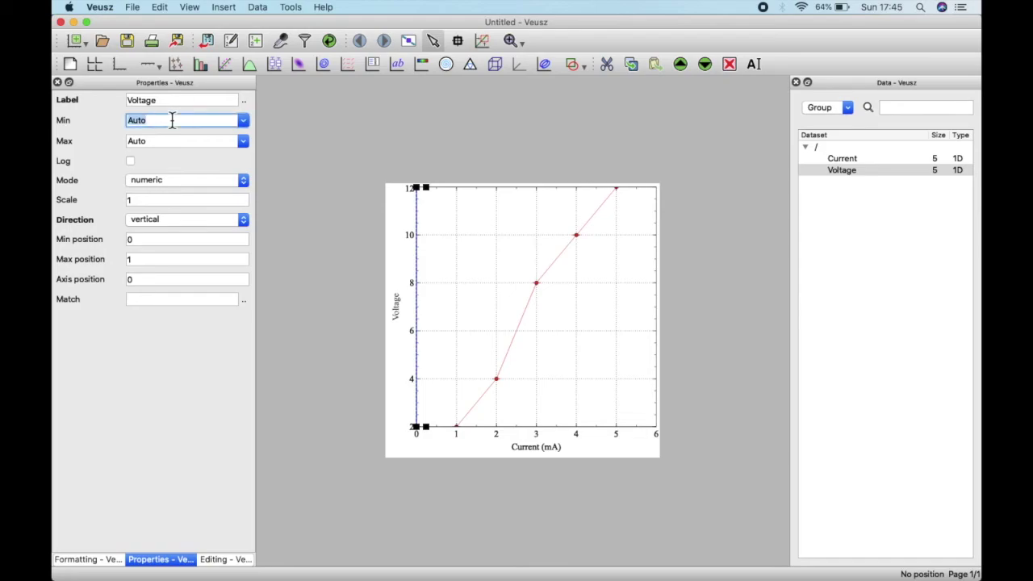
text(0)
double_click(171, 142)
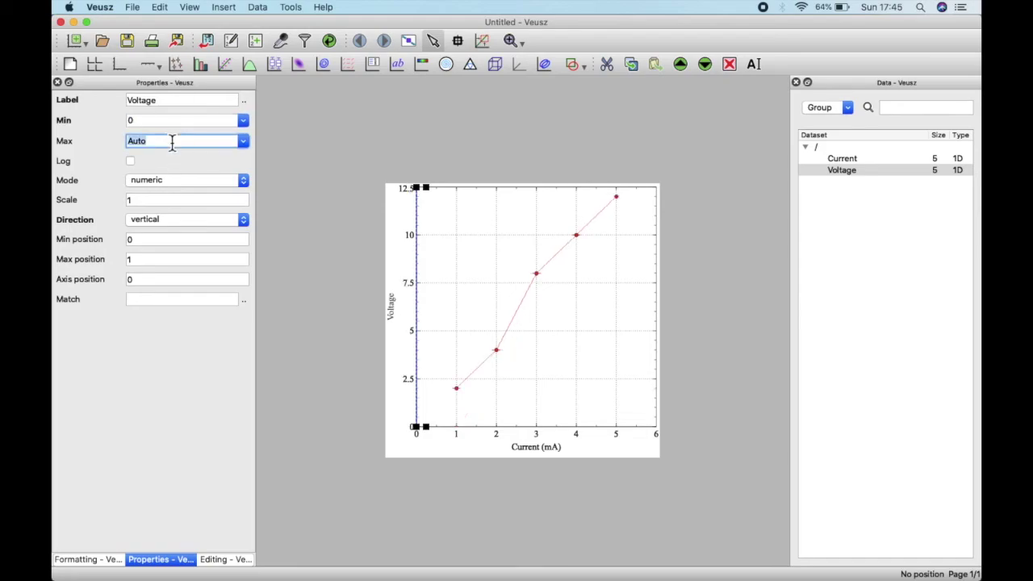
text(14)
key(Return)
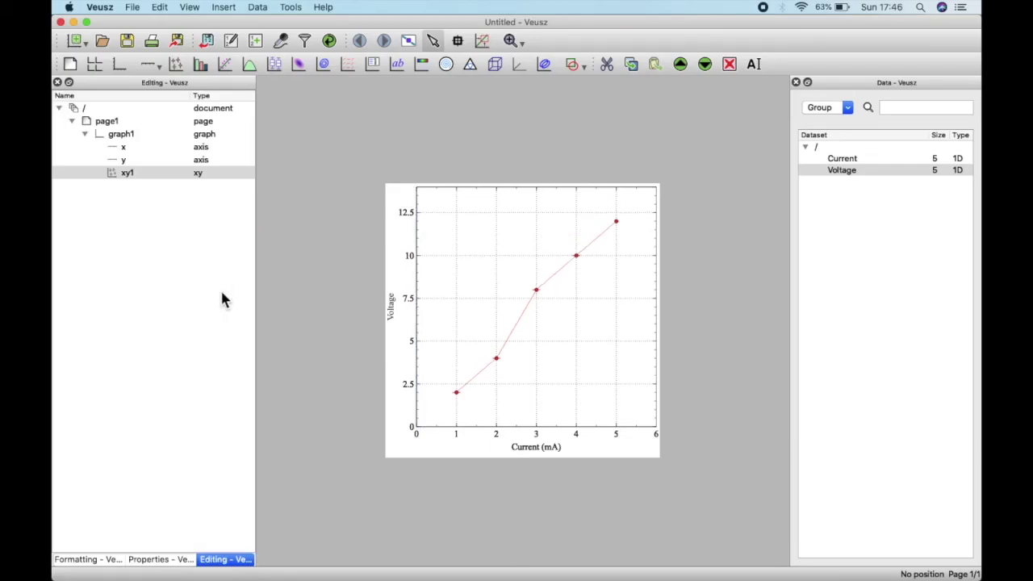
click(201, 304)
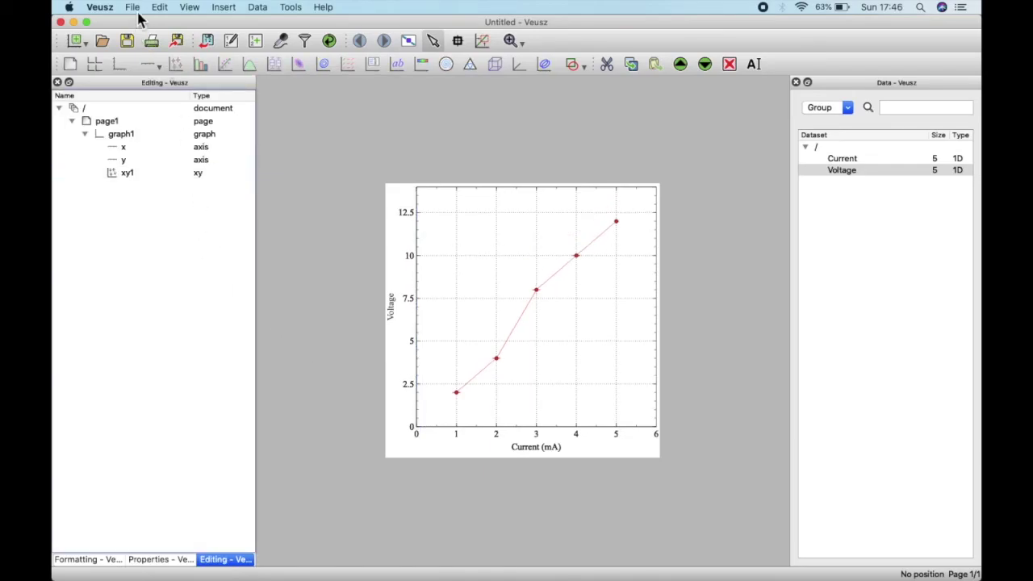
Export the graph as a JPG at 300 DPI bitmap resolution
click(178, 43)
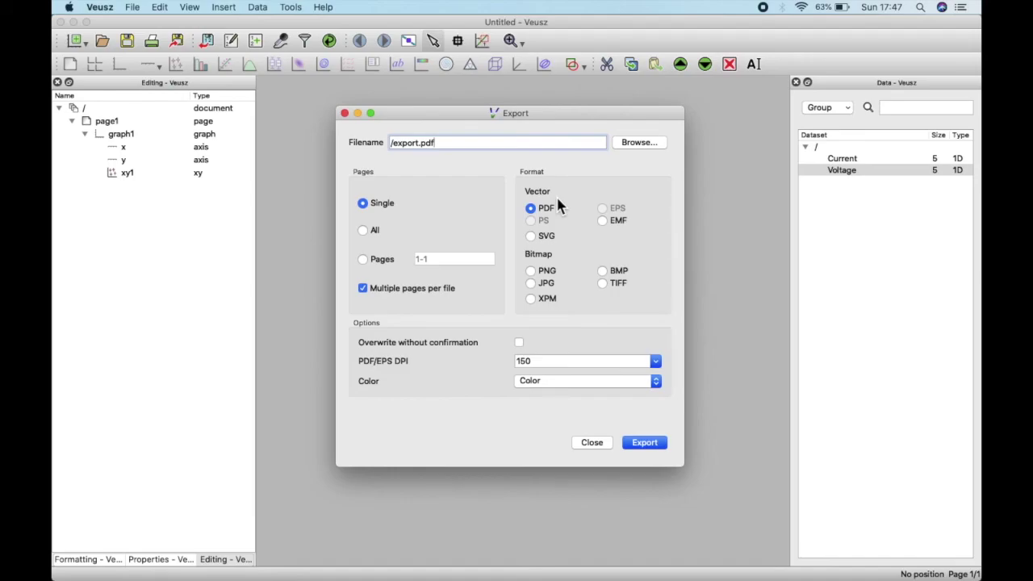
click(535, 286)
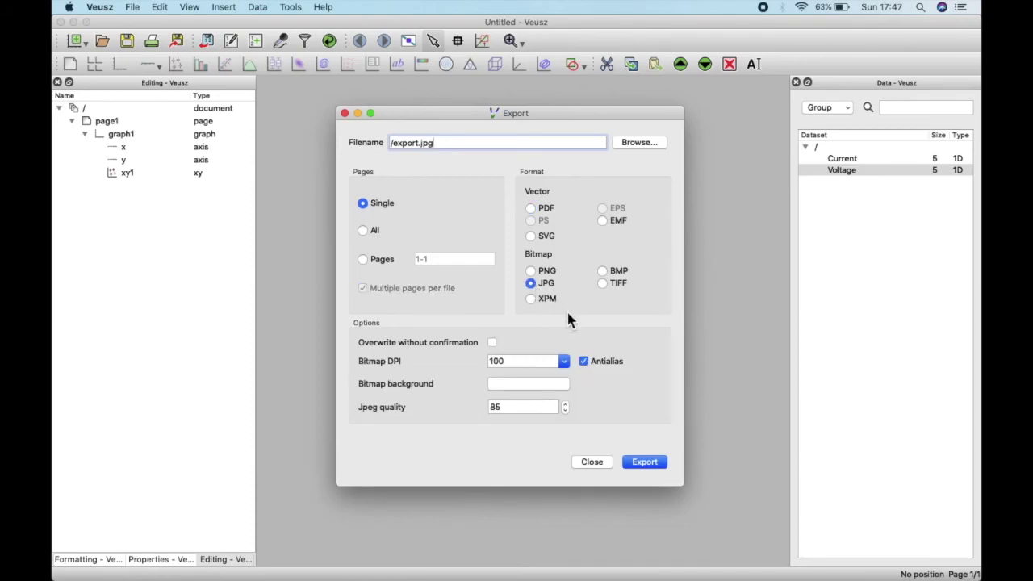
click(567, 367)
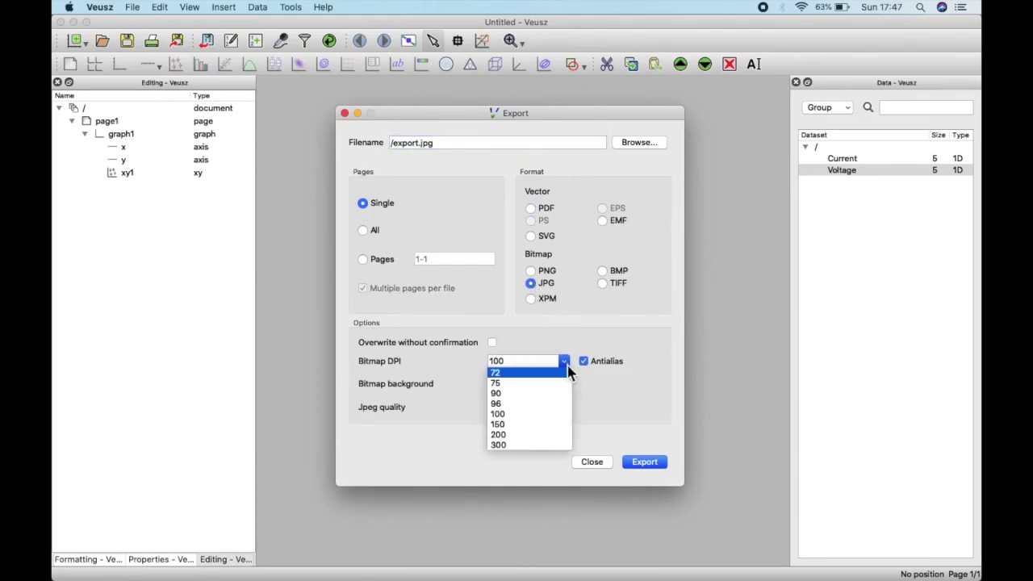
click(565, 446)
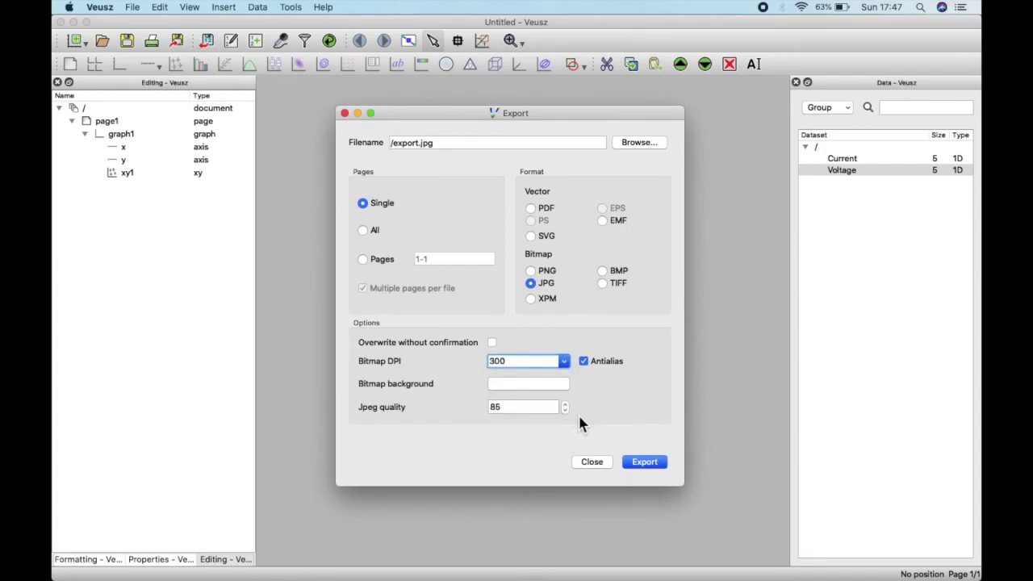
click(659, 468)
click(651, 149)
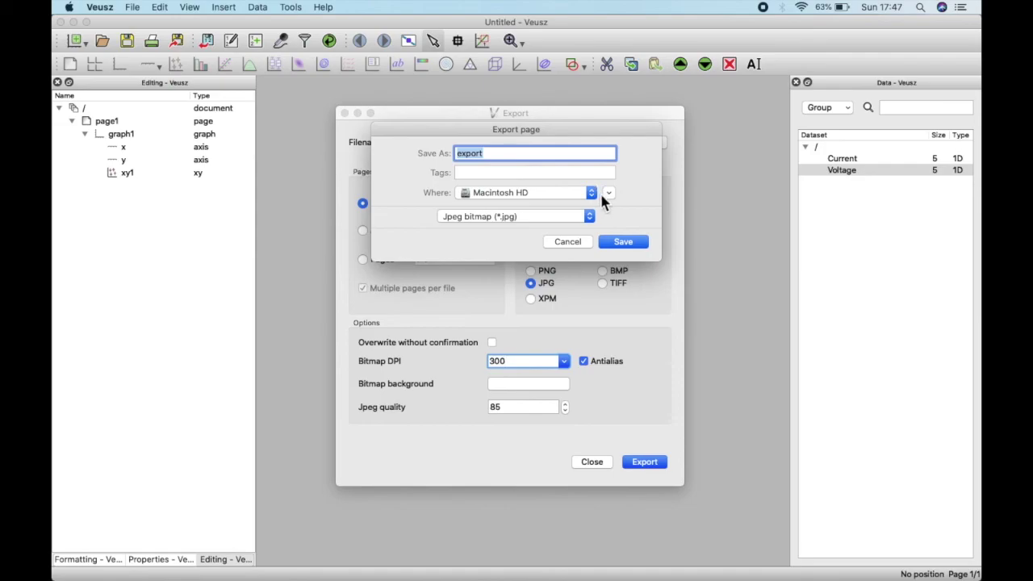
Export the graph to Downloads as sample_graph.jpg and close the export dialog
click(594, 196)
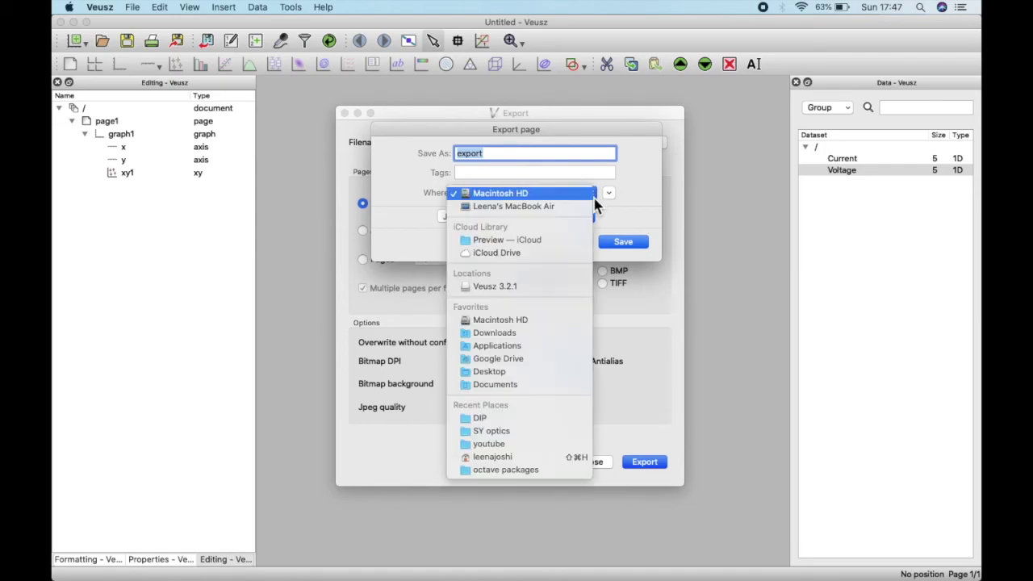
click(545, 334)
click(620, 240)
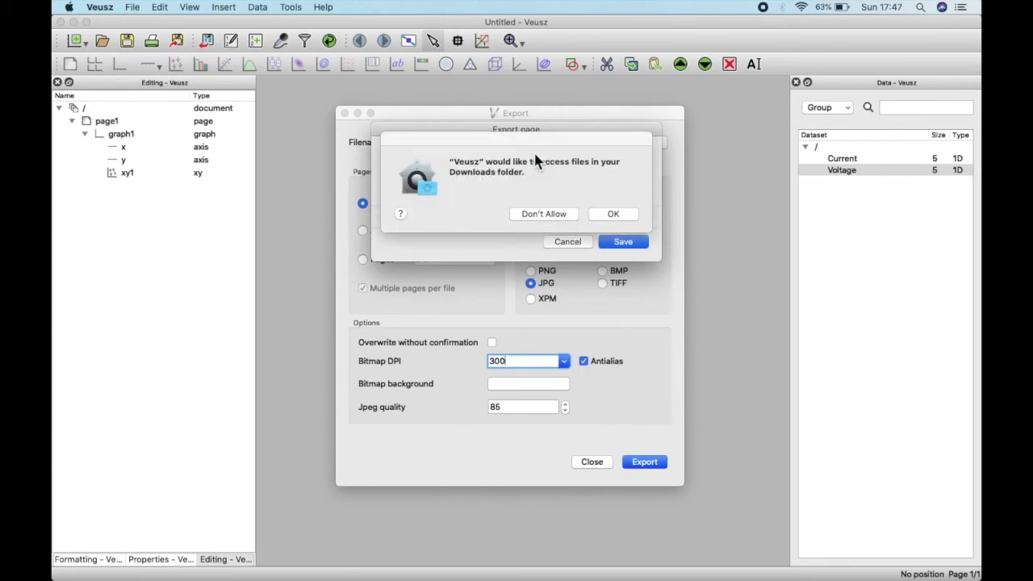
click(613, 213)
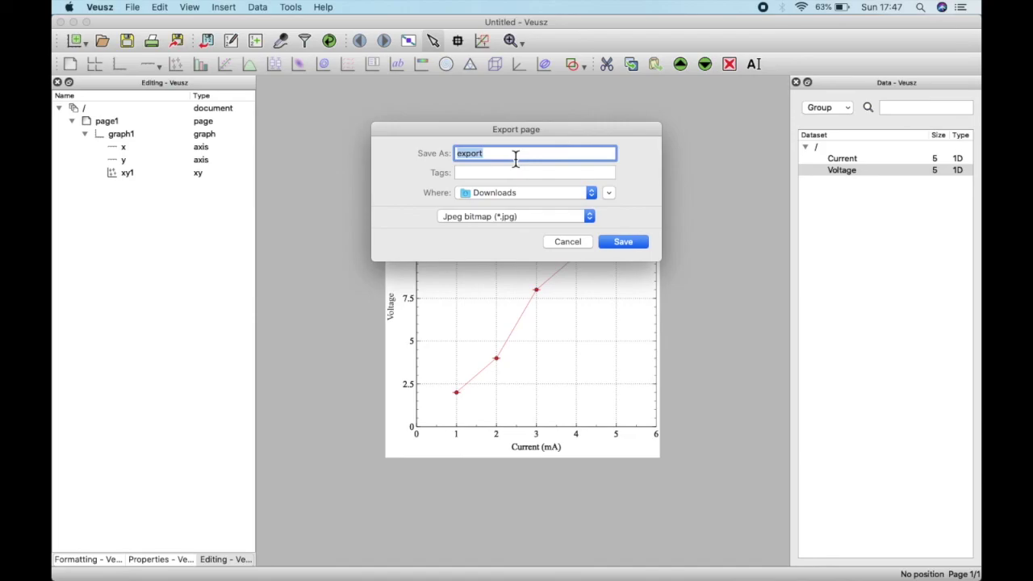
text(graph)
key(Left)
key(Left)
key(Left)
key(Left)
key(Left)
text(sample_)
click(627, 243)
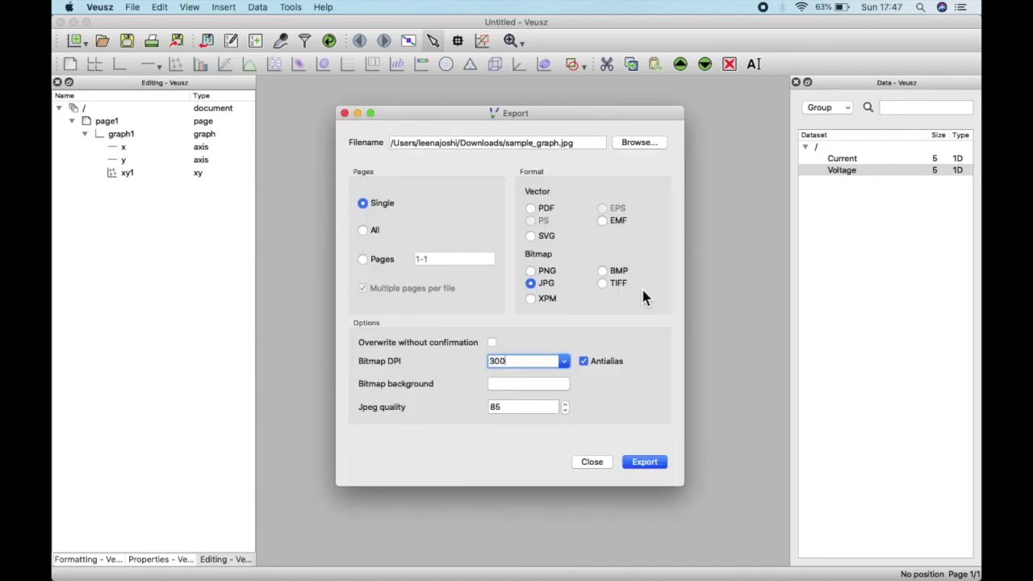
click(644, 461)
click(345, 114)
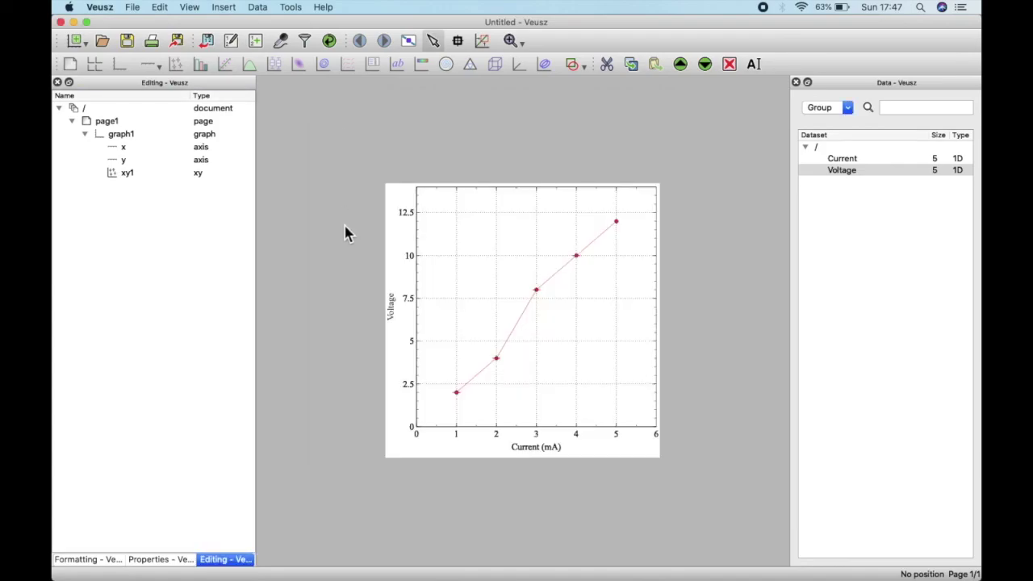
Open sample_graph.jpg from the Downloads folder in Preview to check it
click(159, 555)
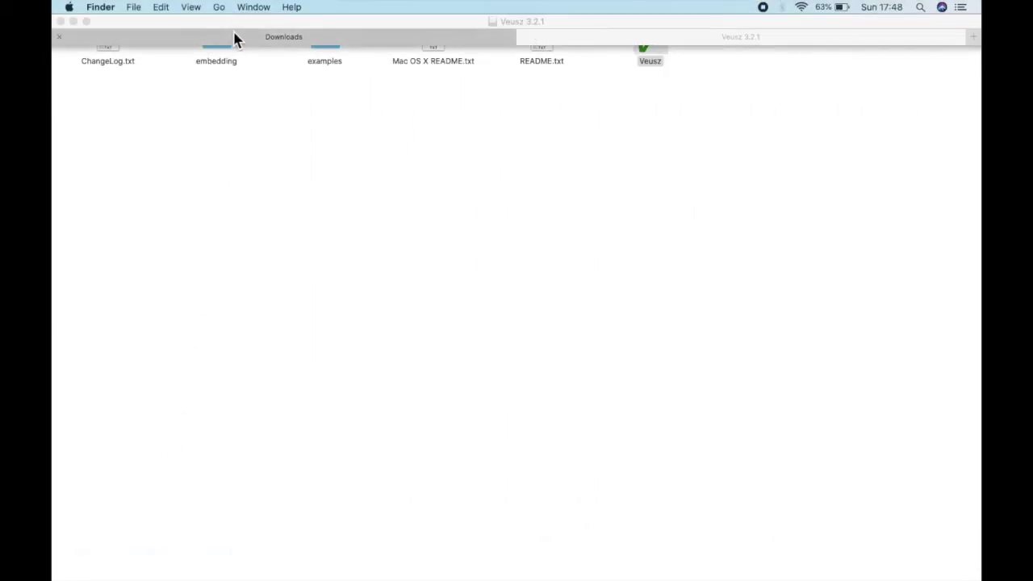
click(234, 36)
click(466, 86)
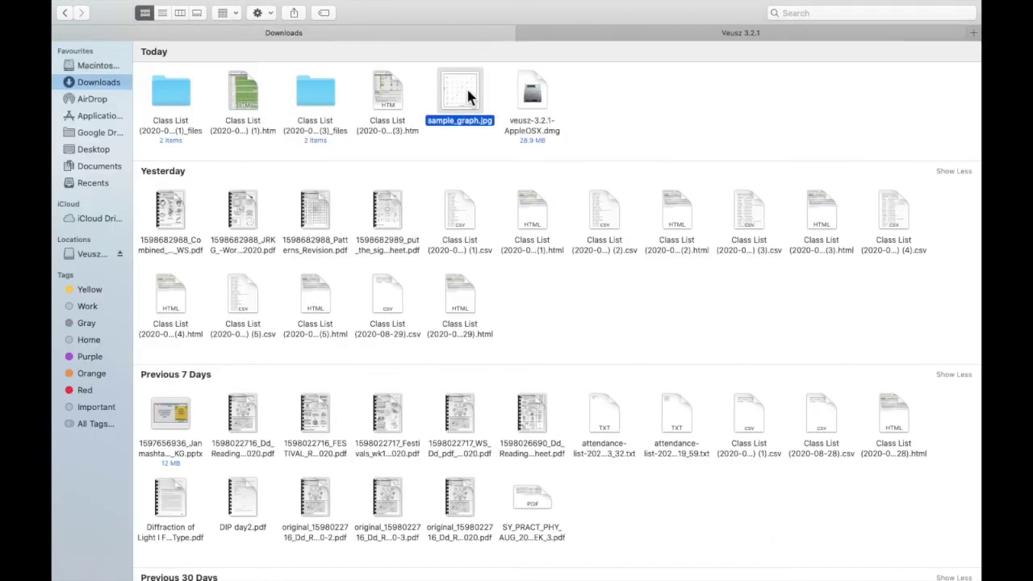
double_click(466, 87)
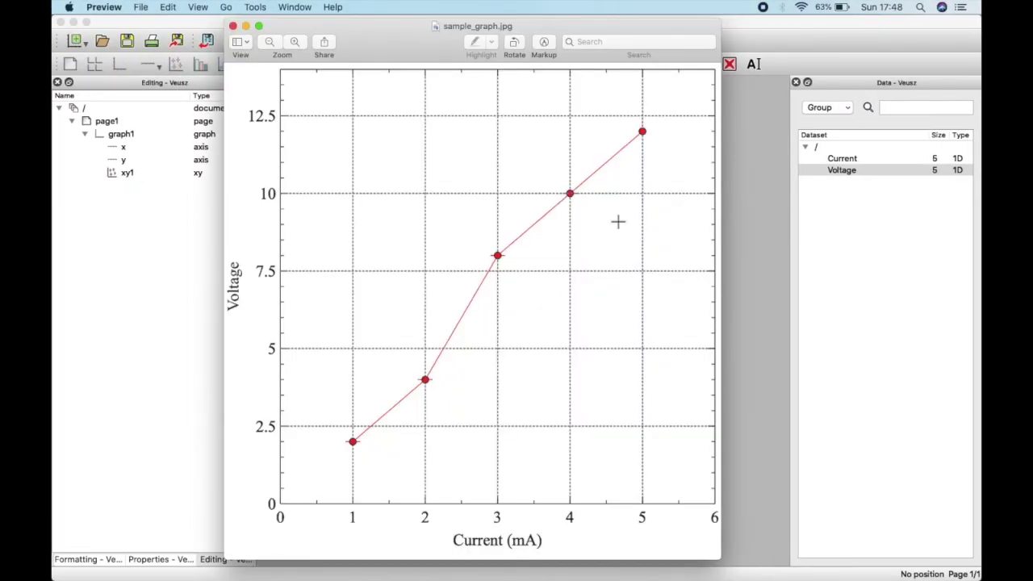